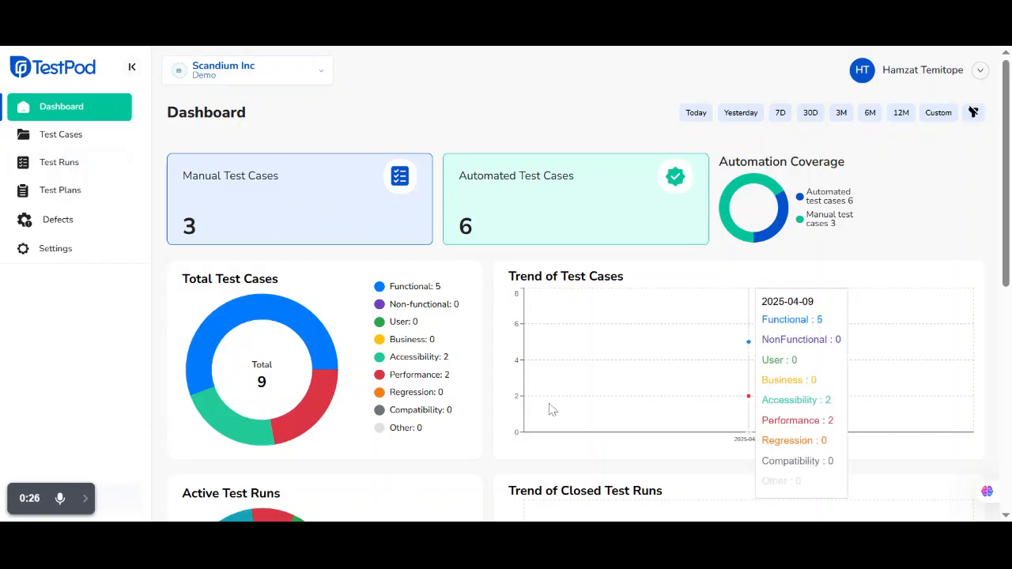
Start a new test run named Run2 with the Automated execution type and the description "Description"
click(49, 168)
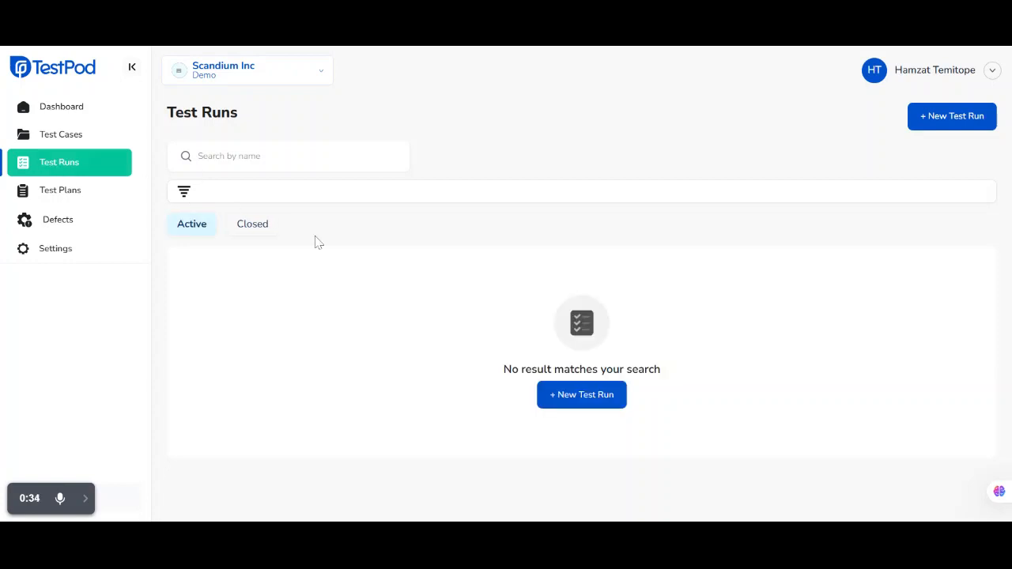
click(566, 400)
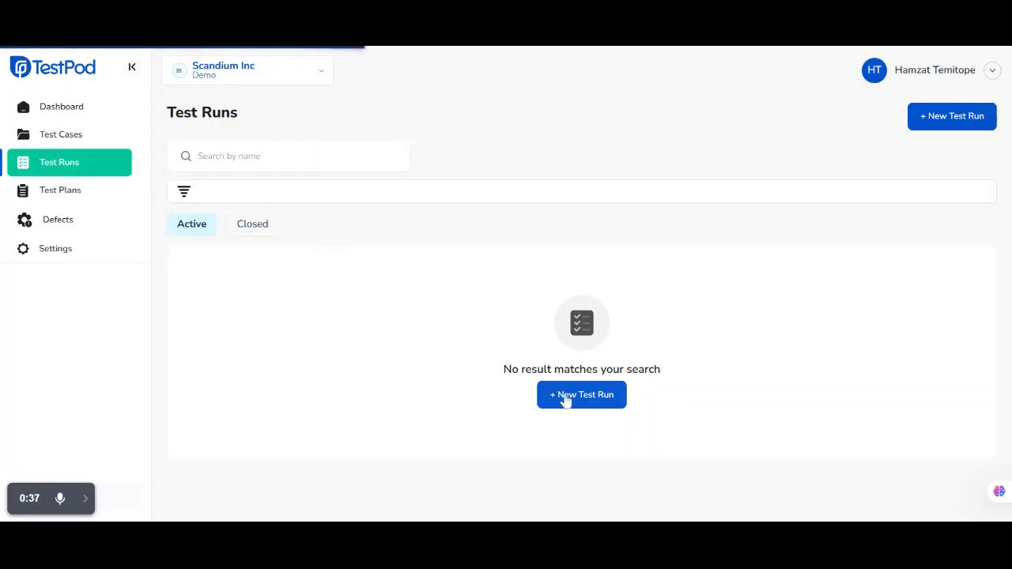
click(373, 194)
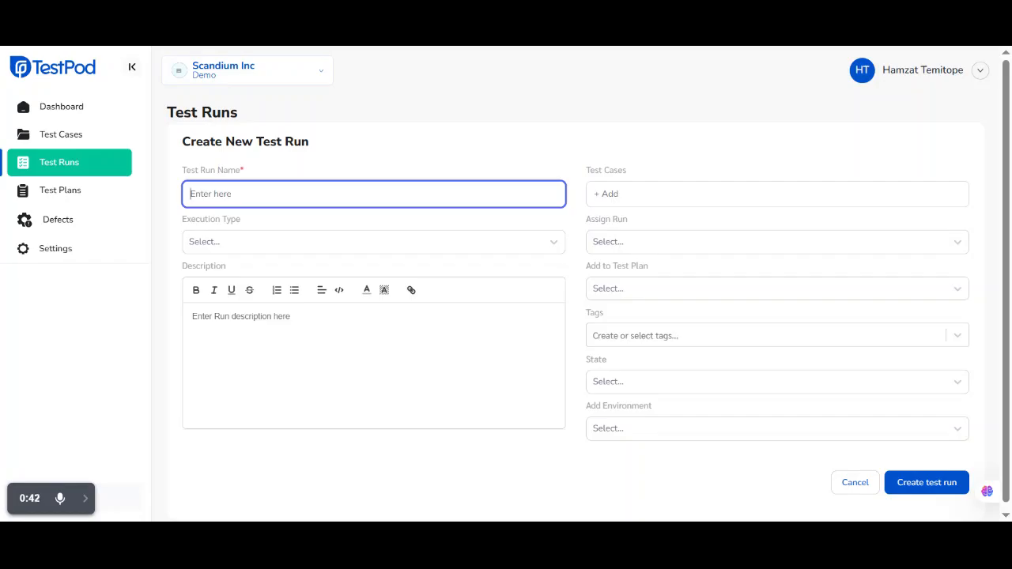
text(Run2)
click(275, 241)
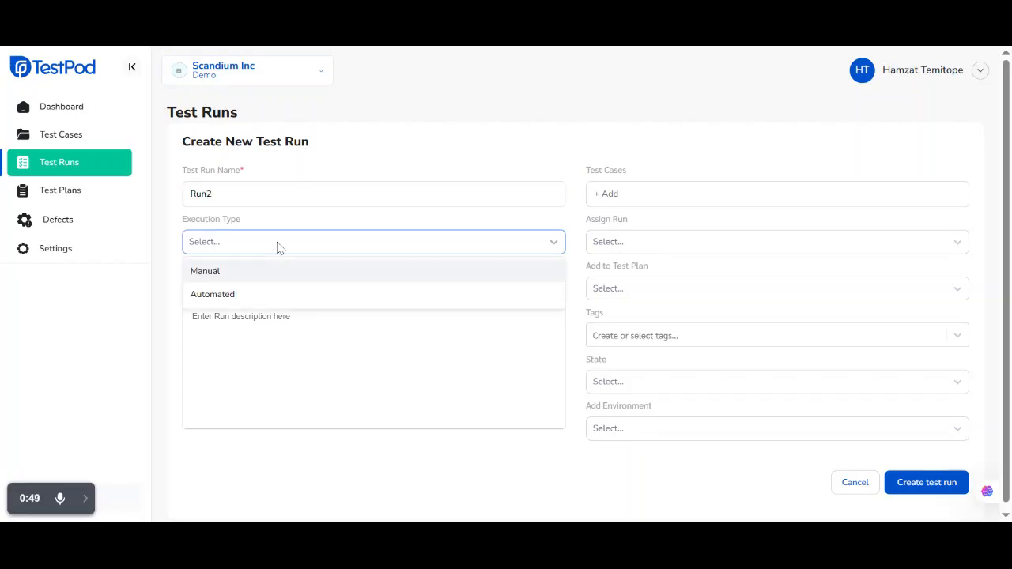
click(286, 297)
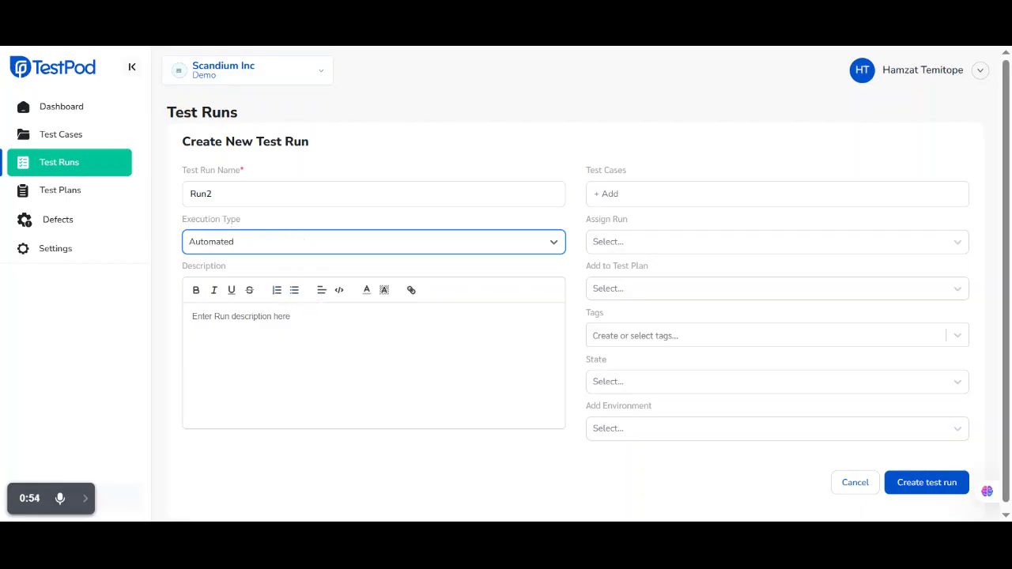
click(282, 322)
text(Description)
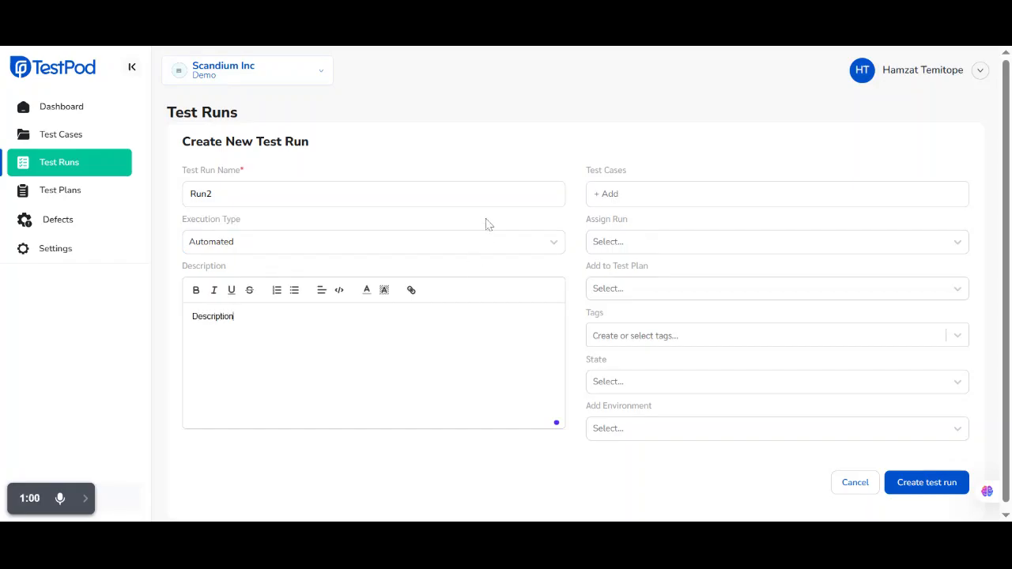
Add test cases TC-8, TC-10, TC-11, TC-2 and TC-1 to the test run and save the selection
click(603, 196)
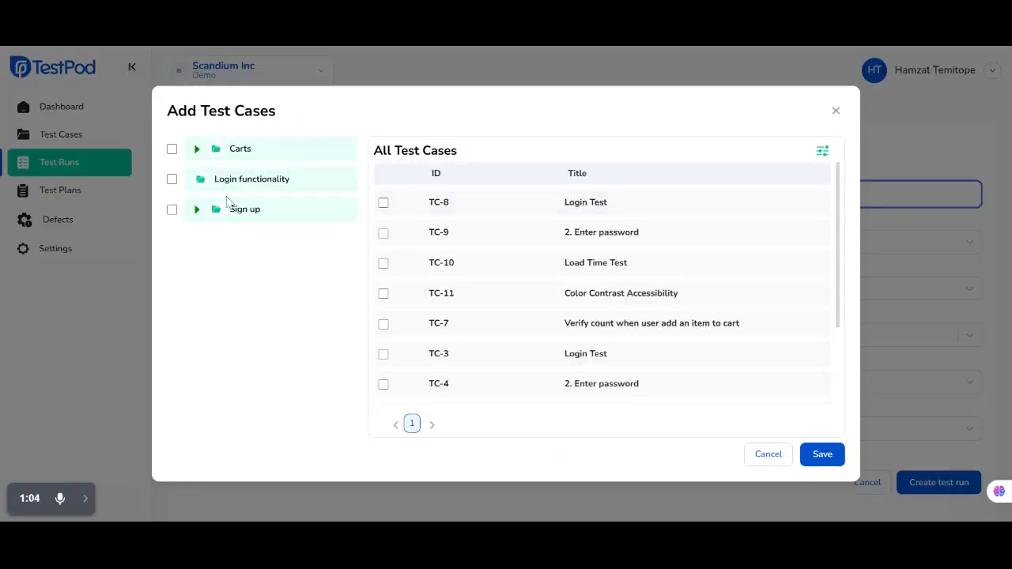
click(384, 204)
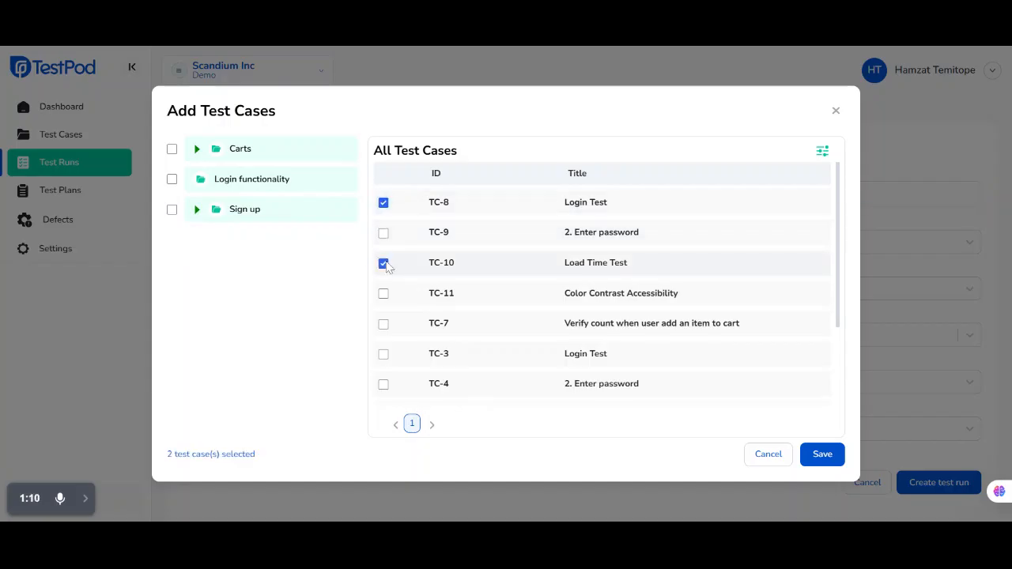
click(384, 296)
scroll(385, 299, down, 3)
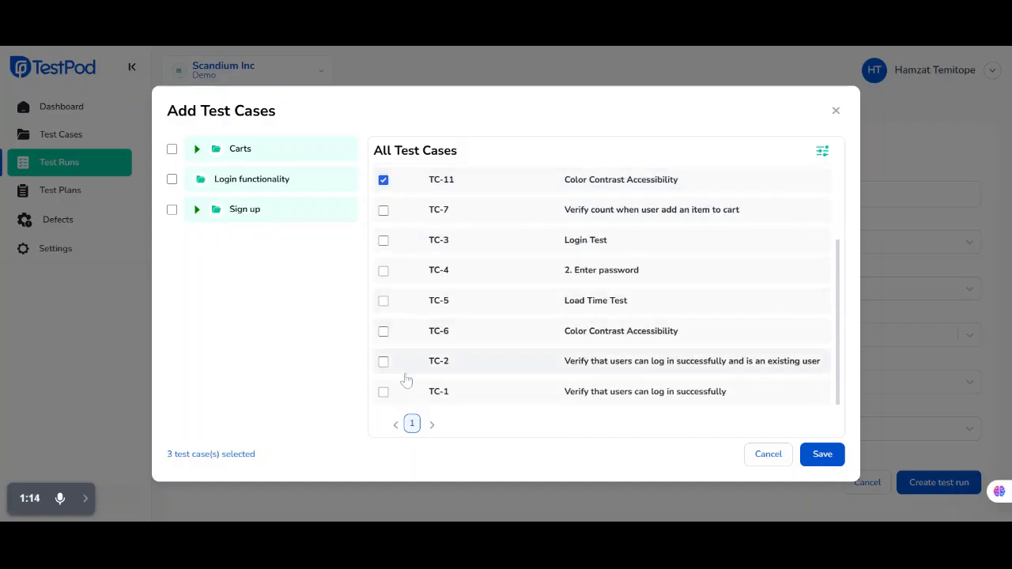
click(383, 362)
click(384, 392)
click(196, 149)
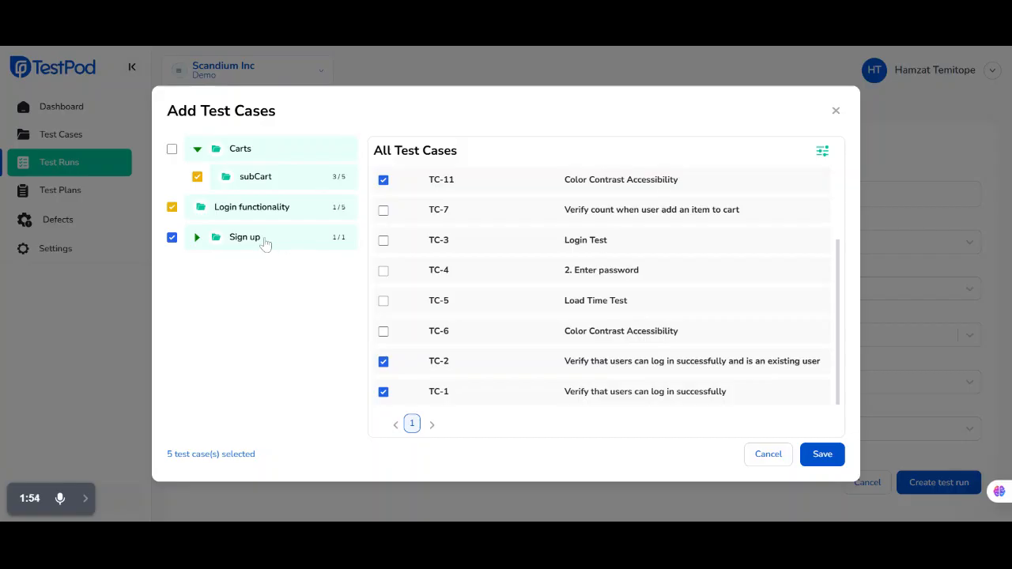
click(814, 459)
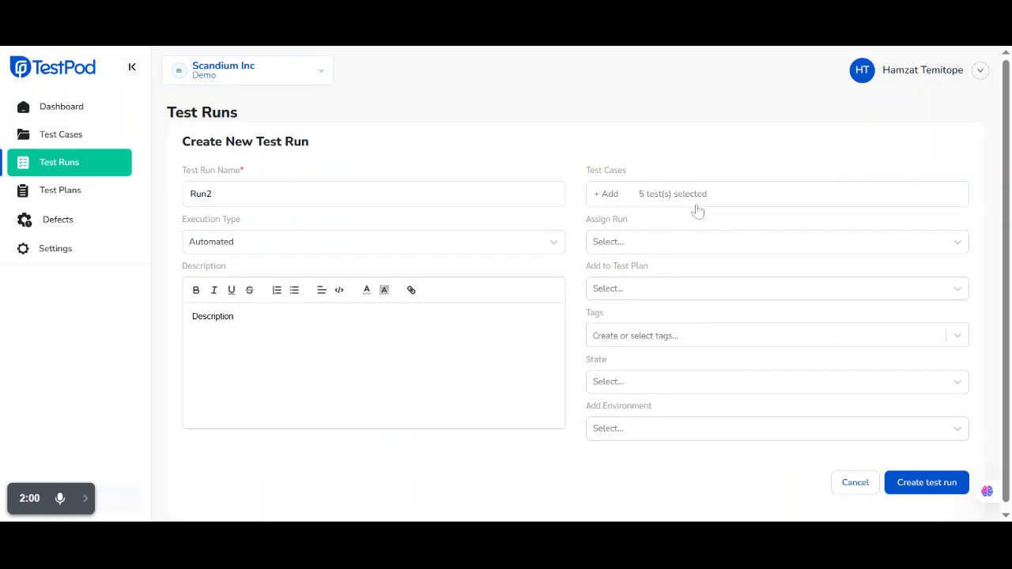
Assign the run to the available team member and add it to Test Plan E
click(635, 247)
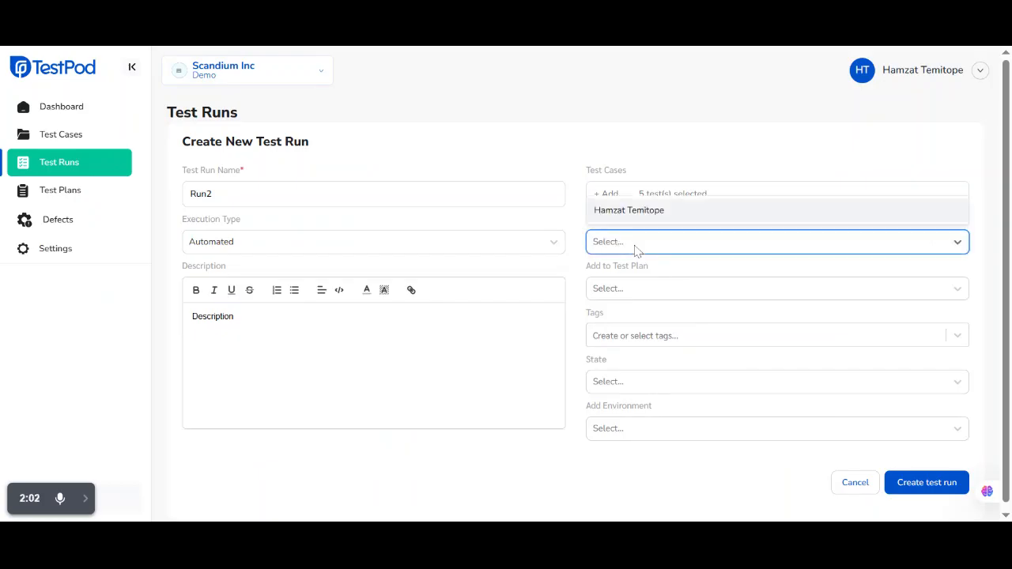
click(660, 212)
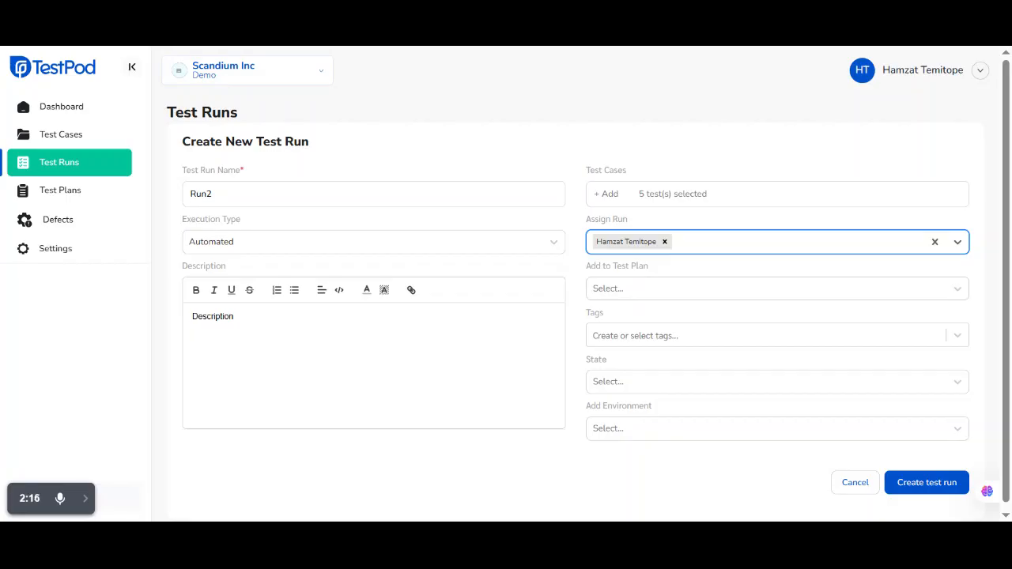
click(653, 288)
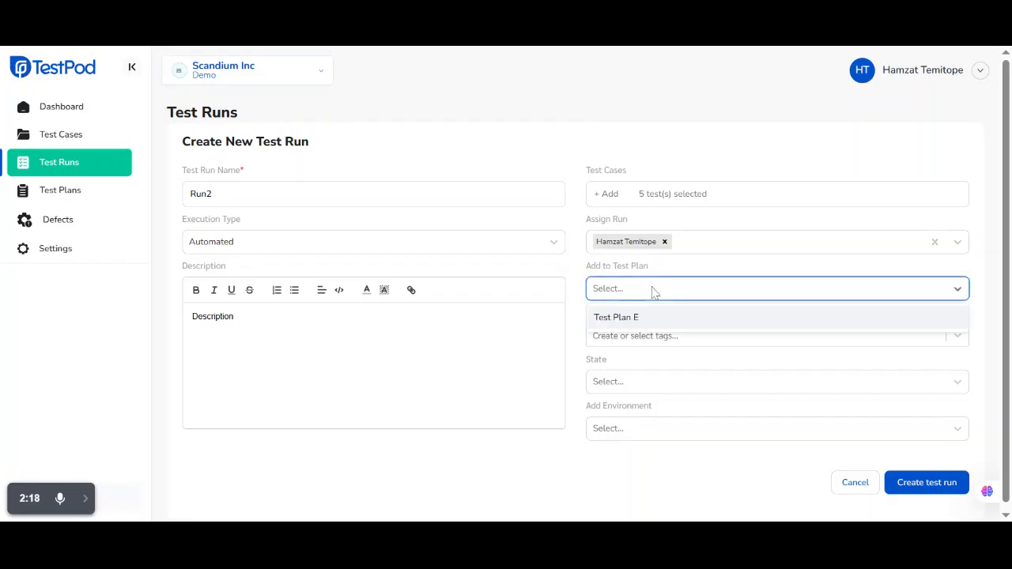
click(660, 317)
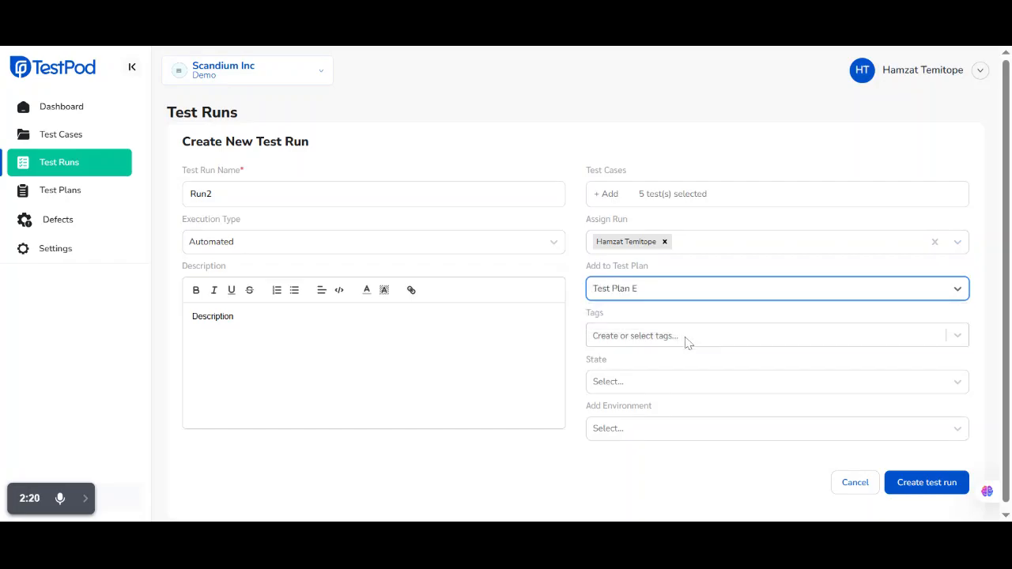
Tag the test run with NewTag and set its state to New
click(687, 340)
click(657, 306)
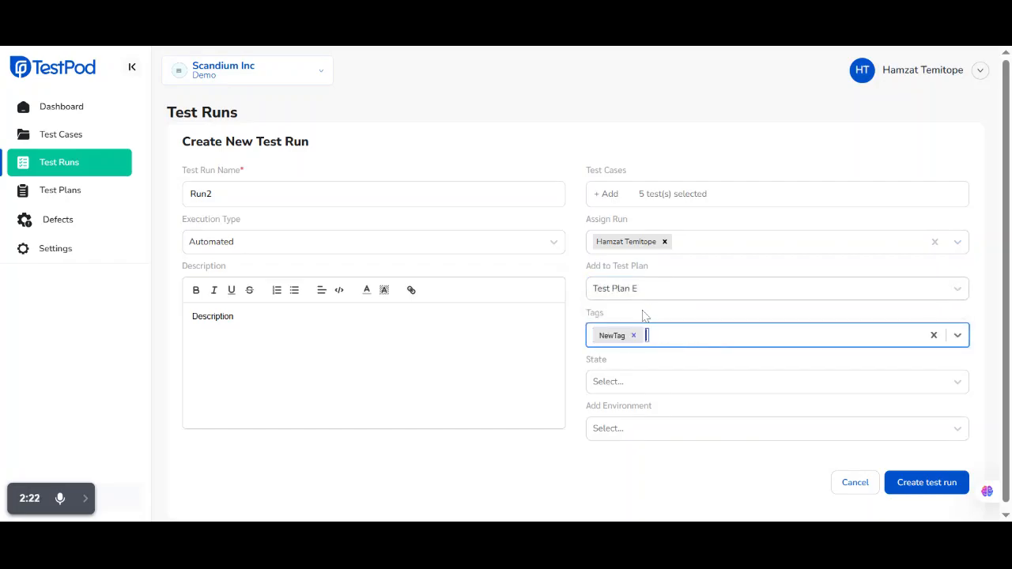
click(633, 388)
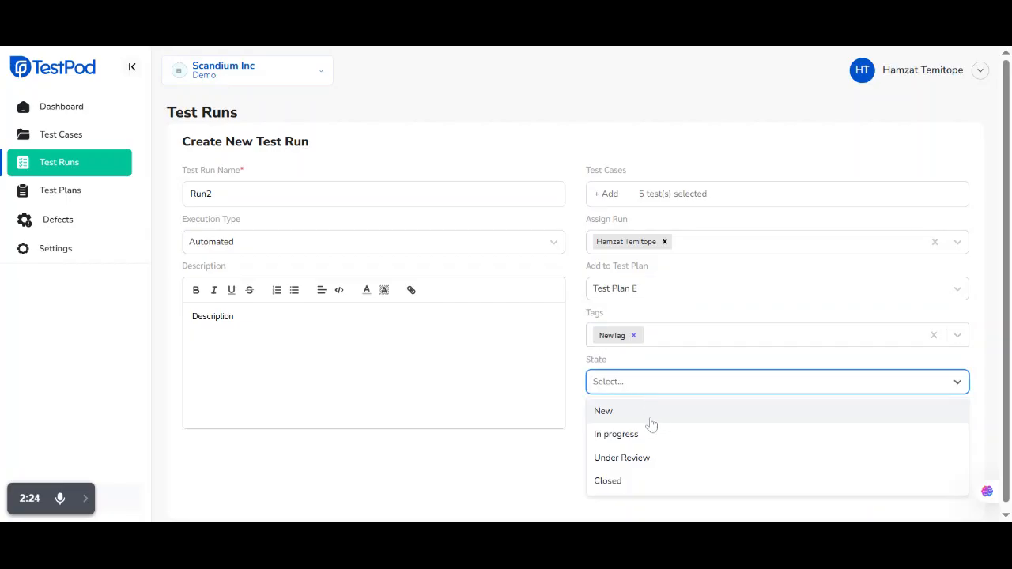
click(649, 419)
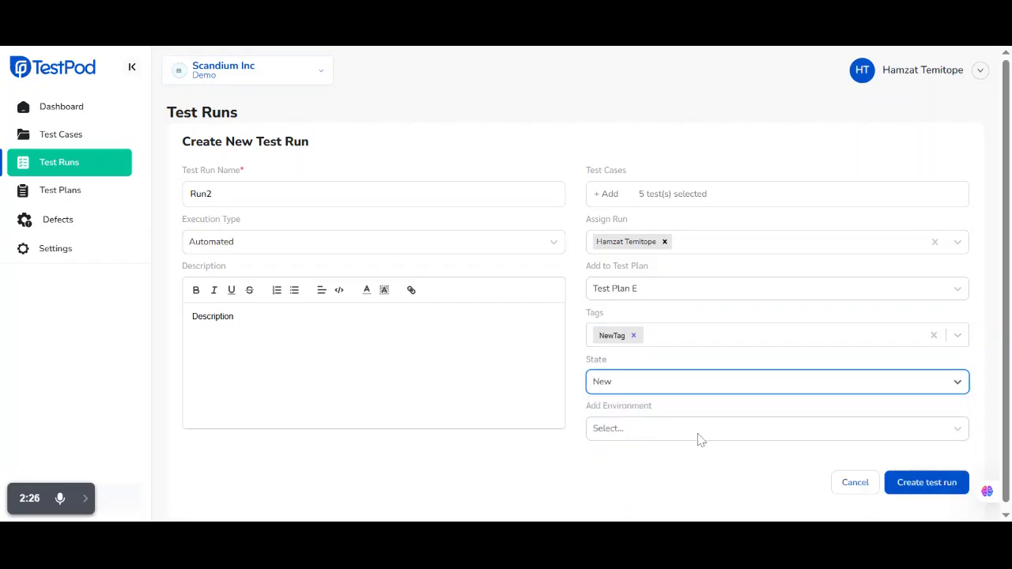
Add the environment Env1 and create the test run
click(699, 439)
click(624, 403)
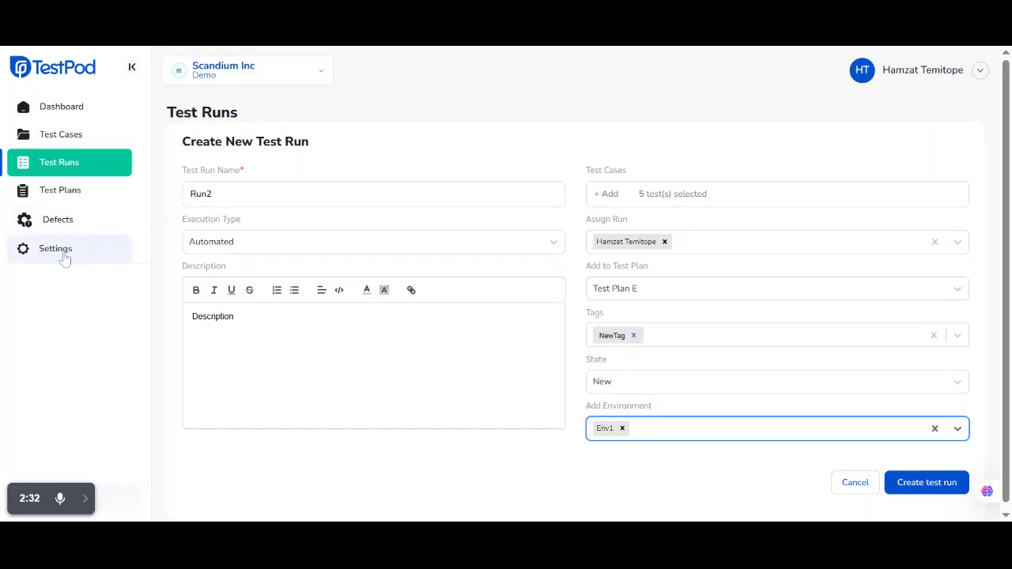
click(946, 483)
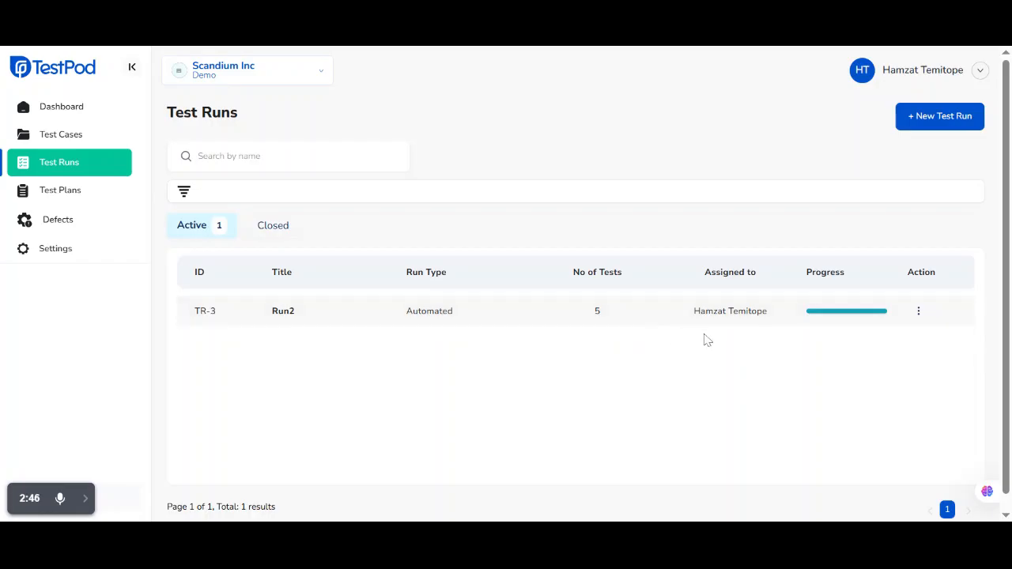
Check Run2's progress breakdown in the test run list and open the run to review its test cases
mouse_move(811, 318)
mouse_move(863, 316)
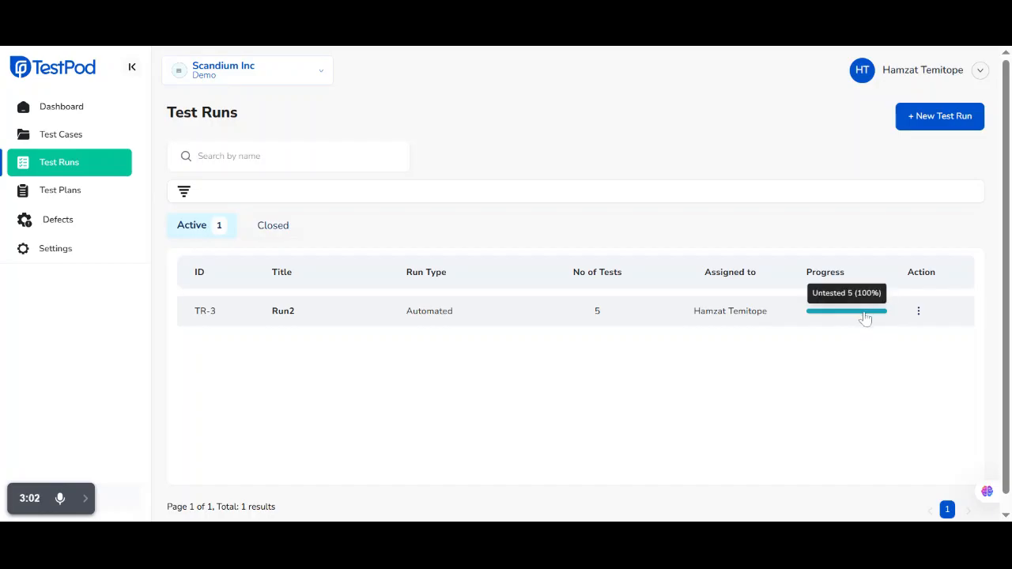
click(918, 311)
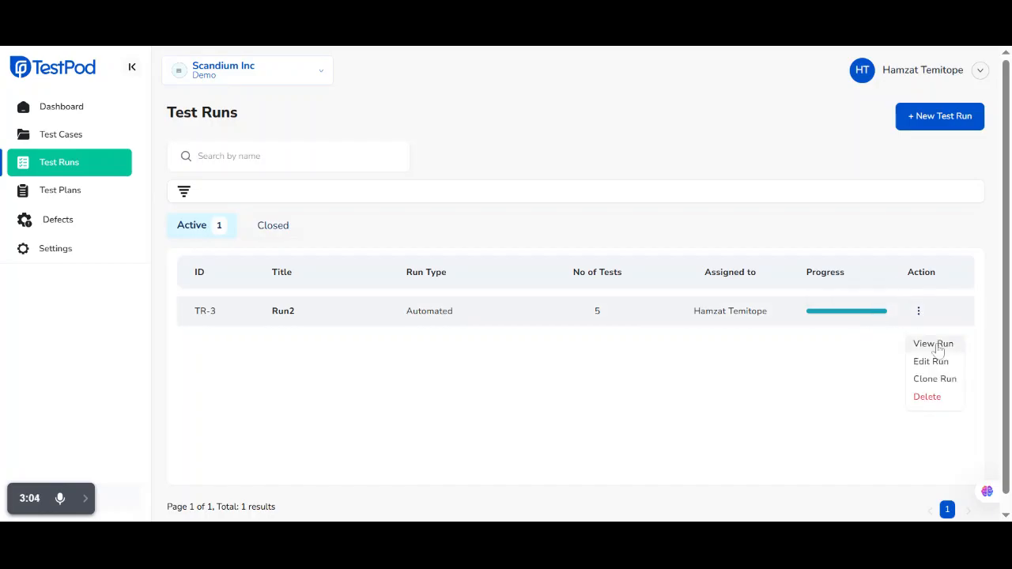
click(919, 345)
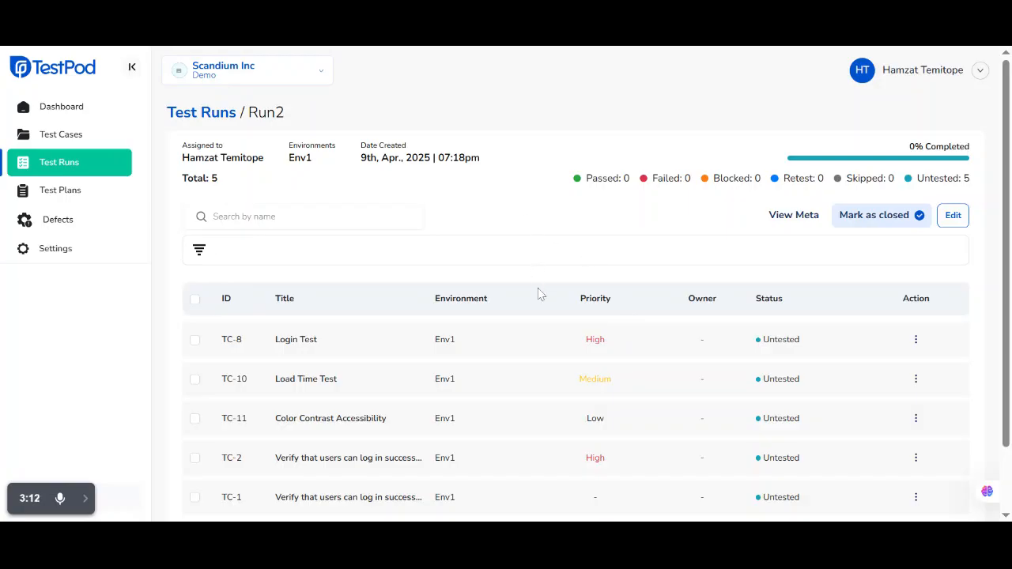
scroll(542, 362, down, 1)
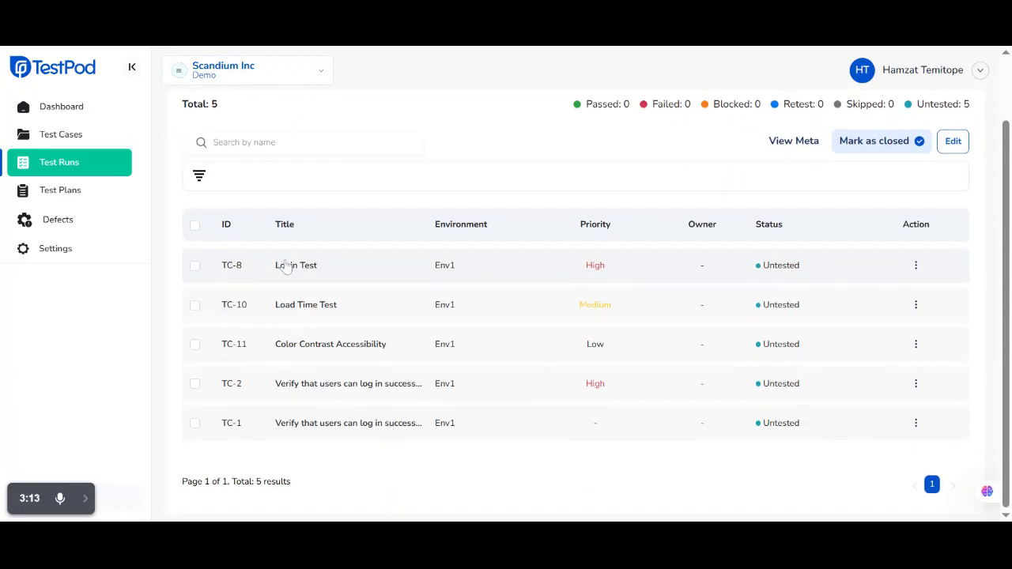
scroll(529, 339, up, 1)
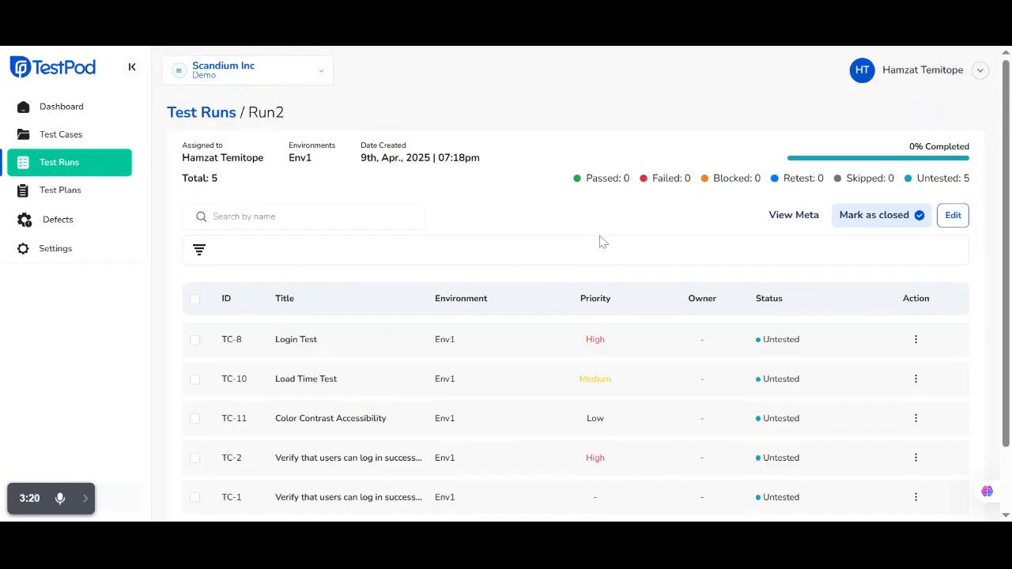
Add a result with status Passed to test case TC-8, Login Test
click(916, 341)
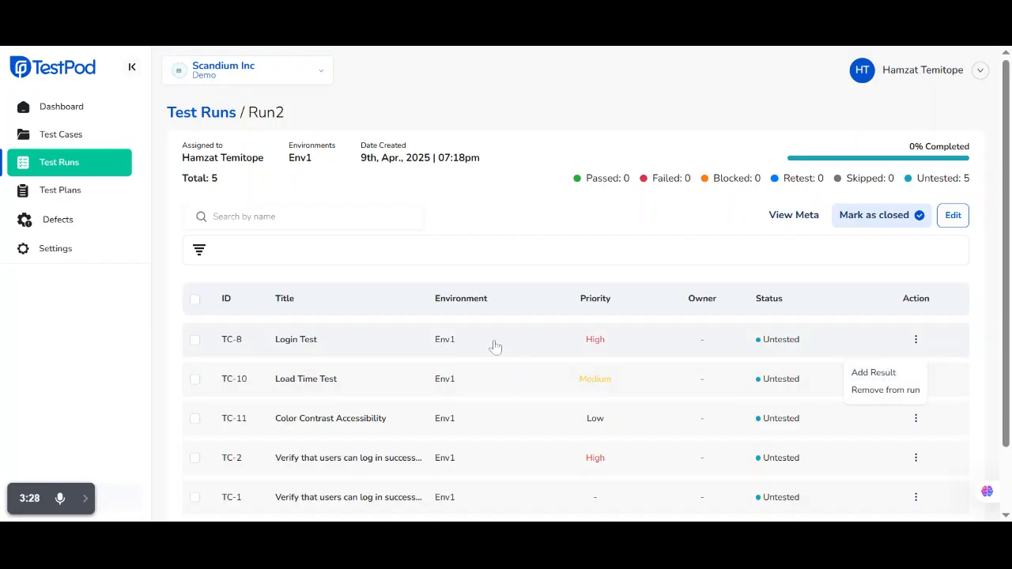
click(878, 376)
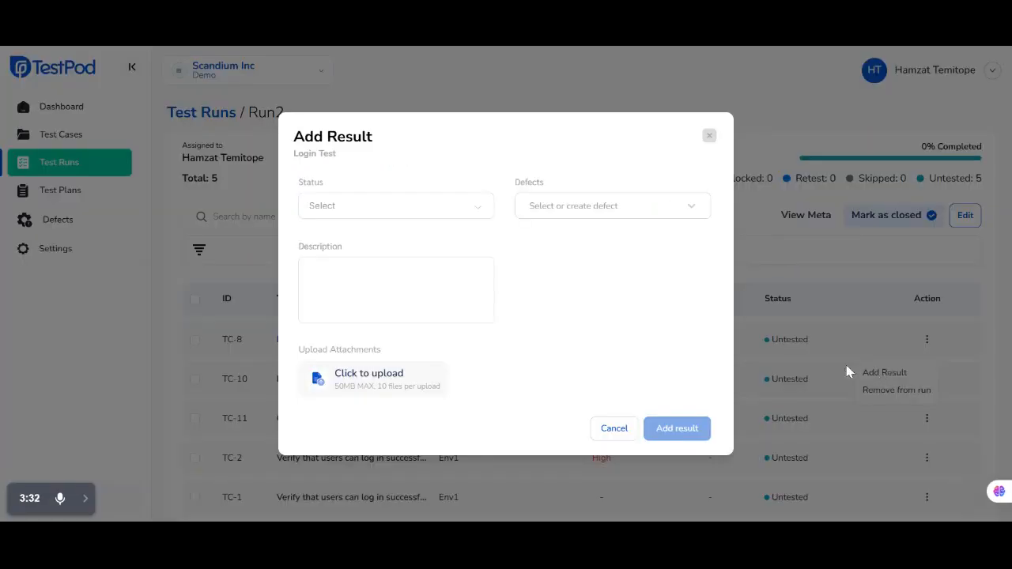
click(480, 209)
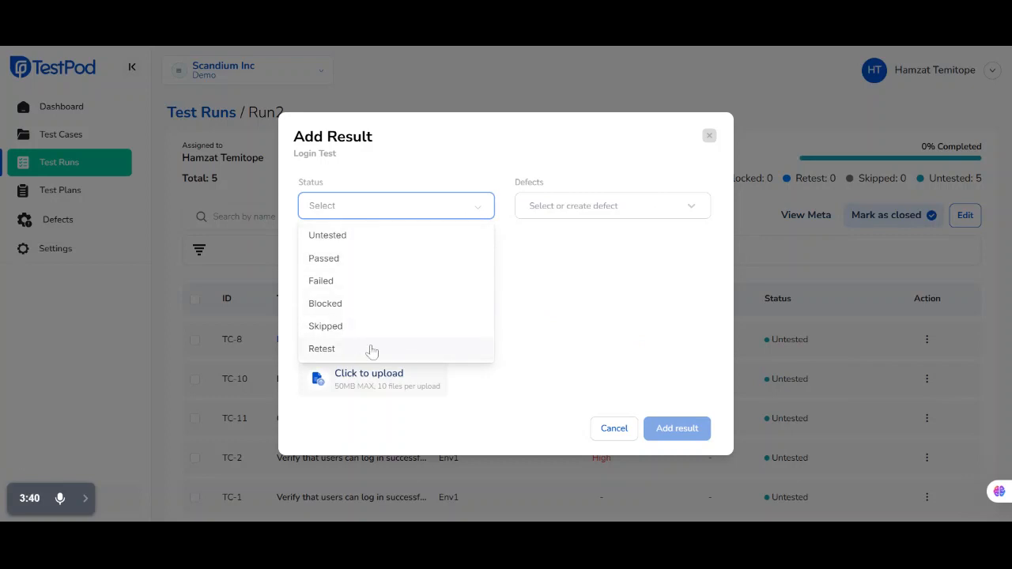
click(358, 266)
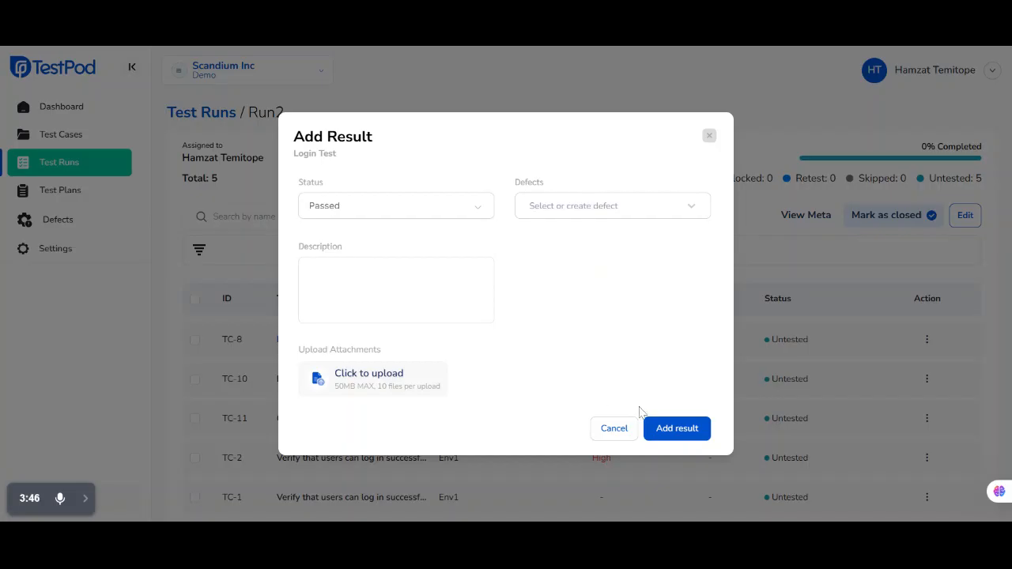
click(662, 428)
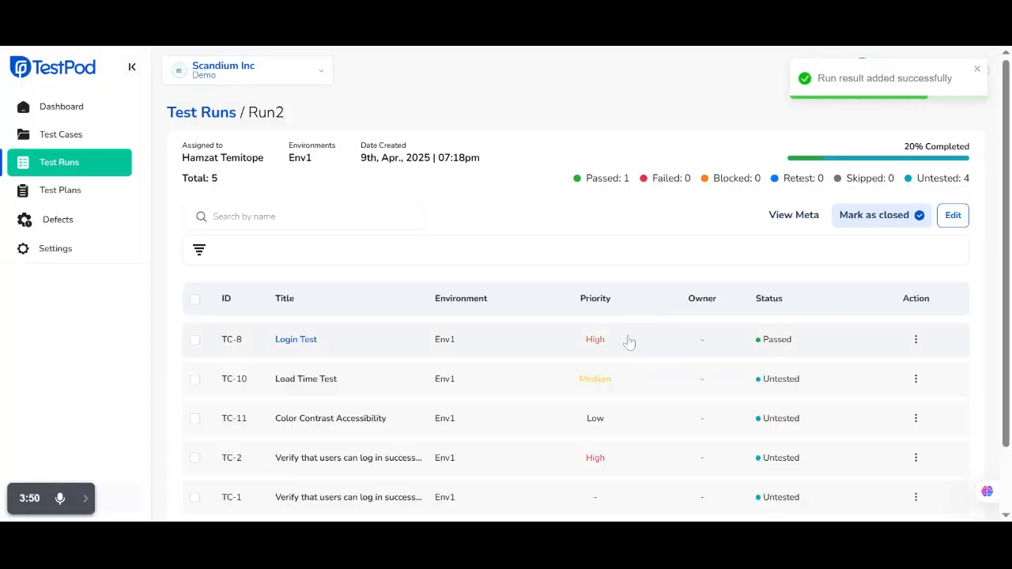
Add a result with status Failed to test case TC-2 and link the defect DEF-1 - Cart number not adding up
scroll(629, 343, down, 2)
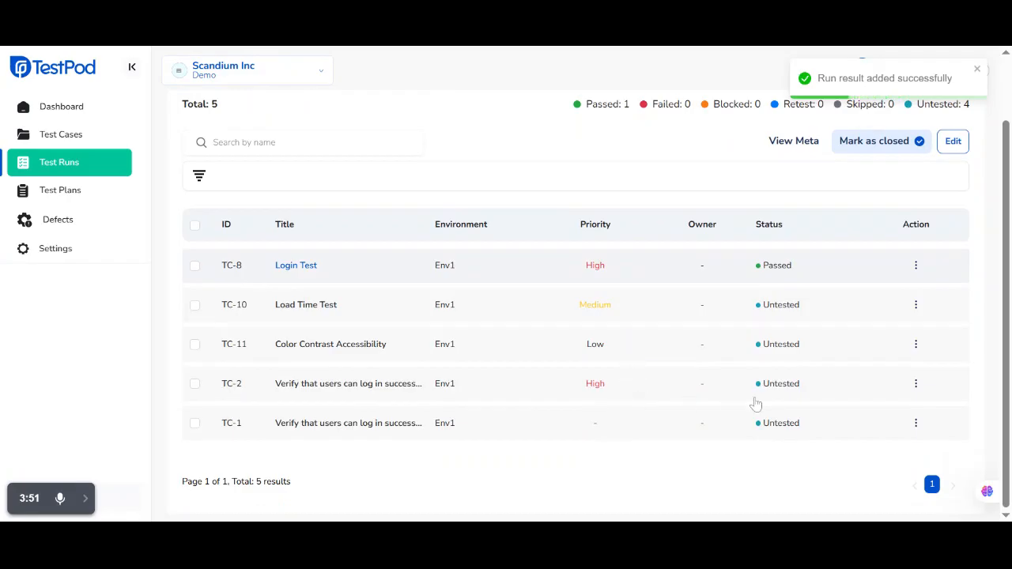
click(916, 385)
click(881, 337)
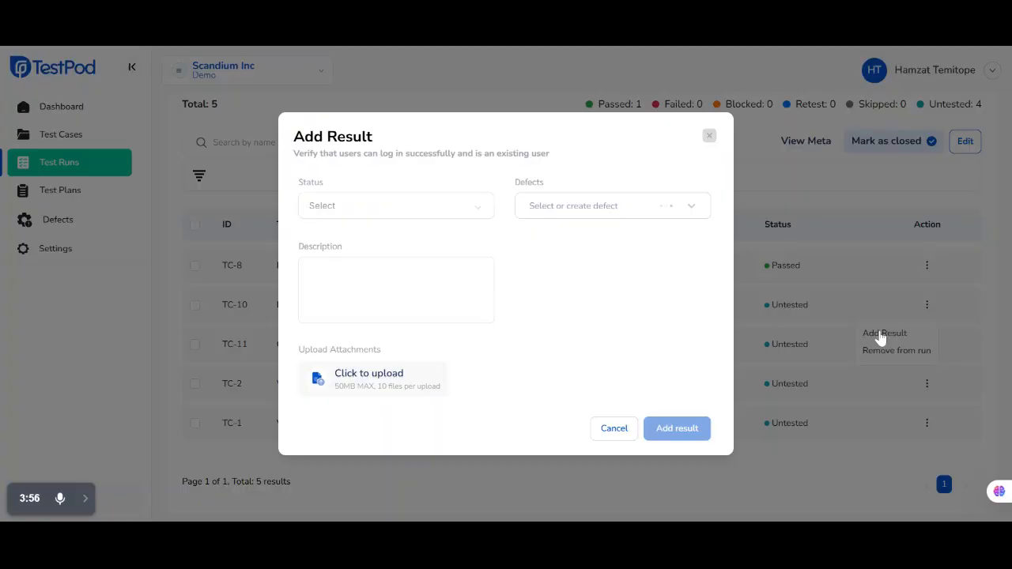
click(475, 212)
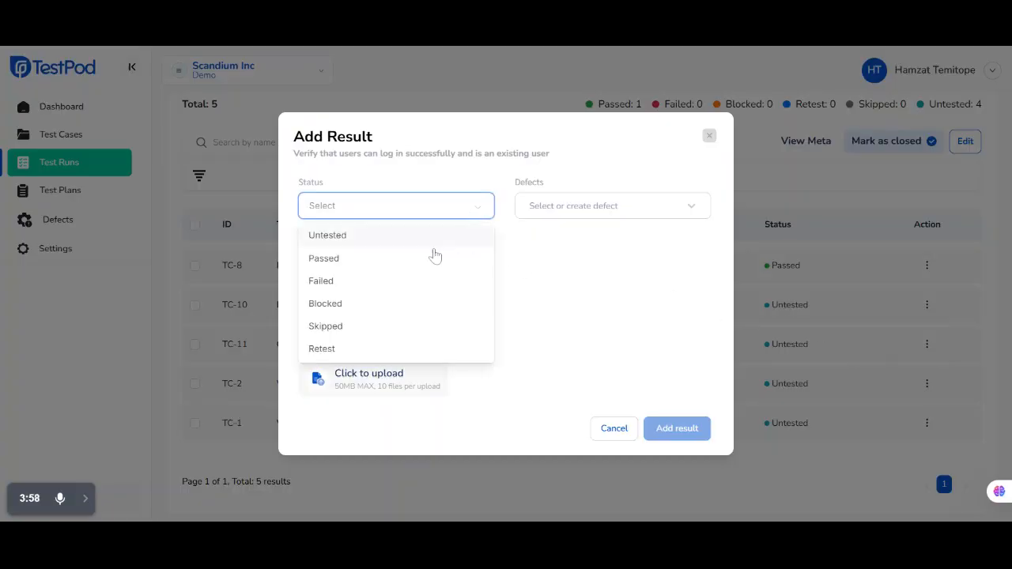
click(394, 282)
click(587, 206)
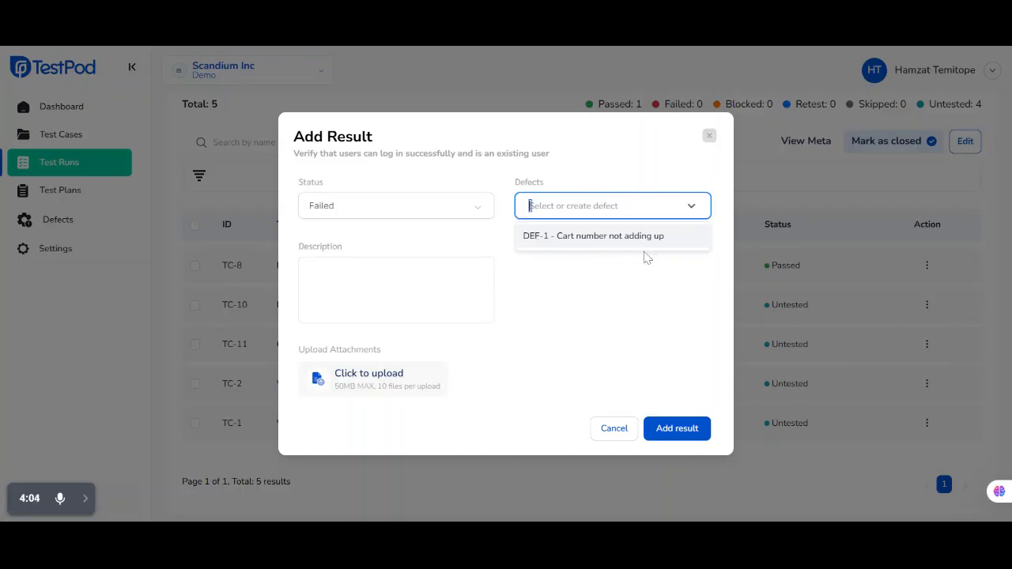
click(587, 236)
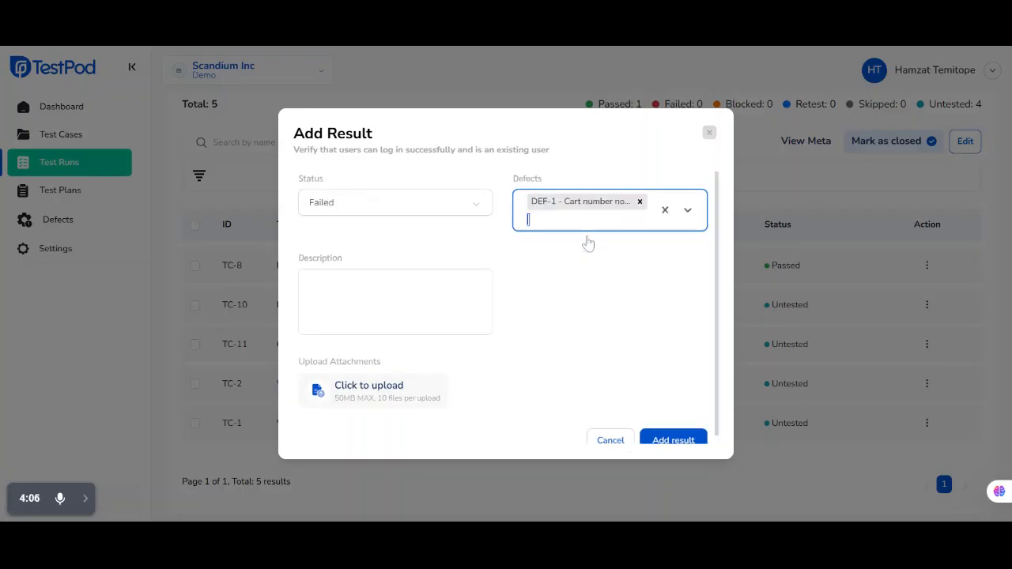
click(532, 320)
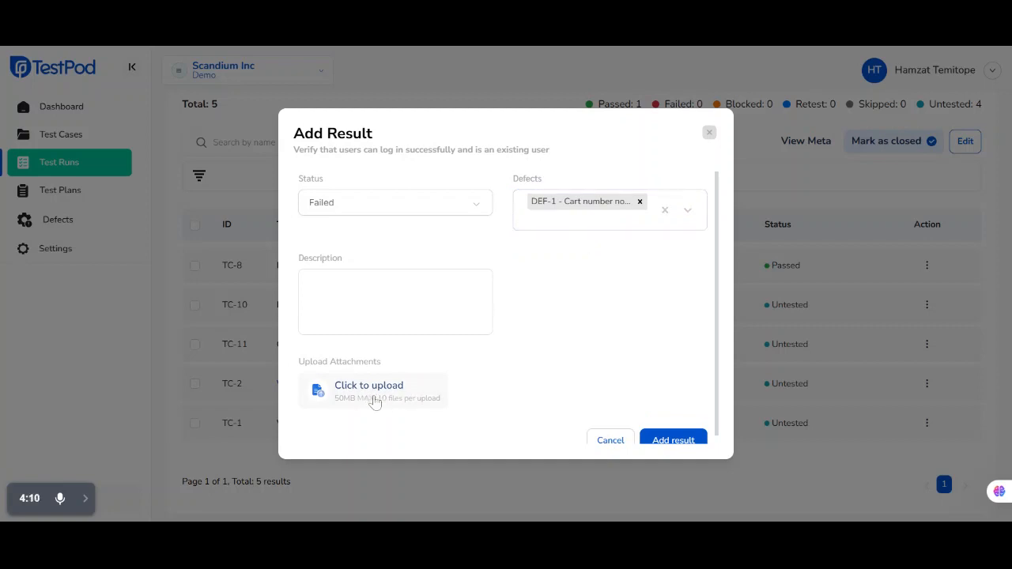
scroll(665, 378, down, 1)
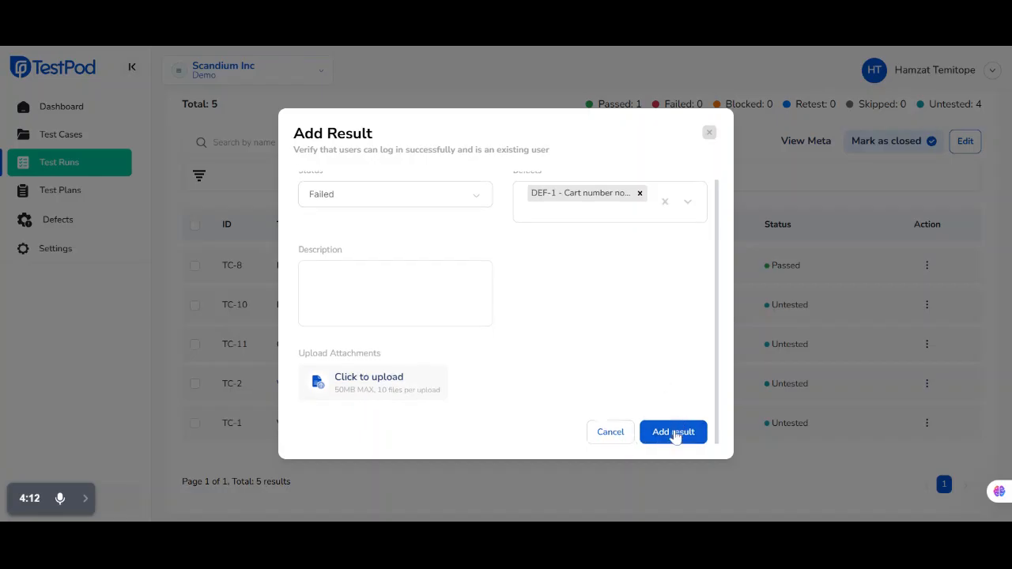
click(674, 434)
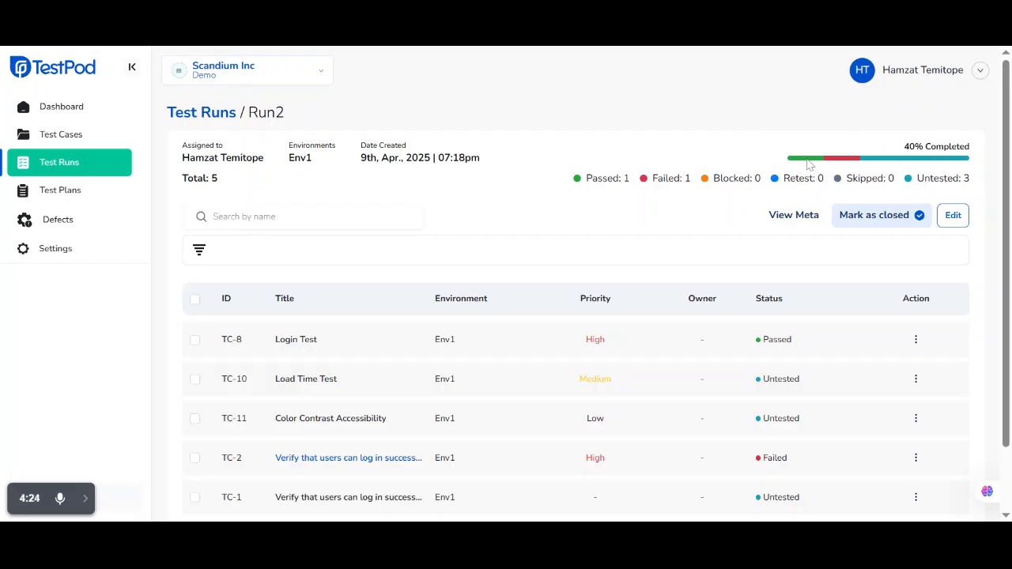
Inspect the passed, failed and untested shares in Run2's progress breakdown
mouse_move(812, 164)
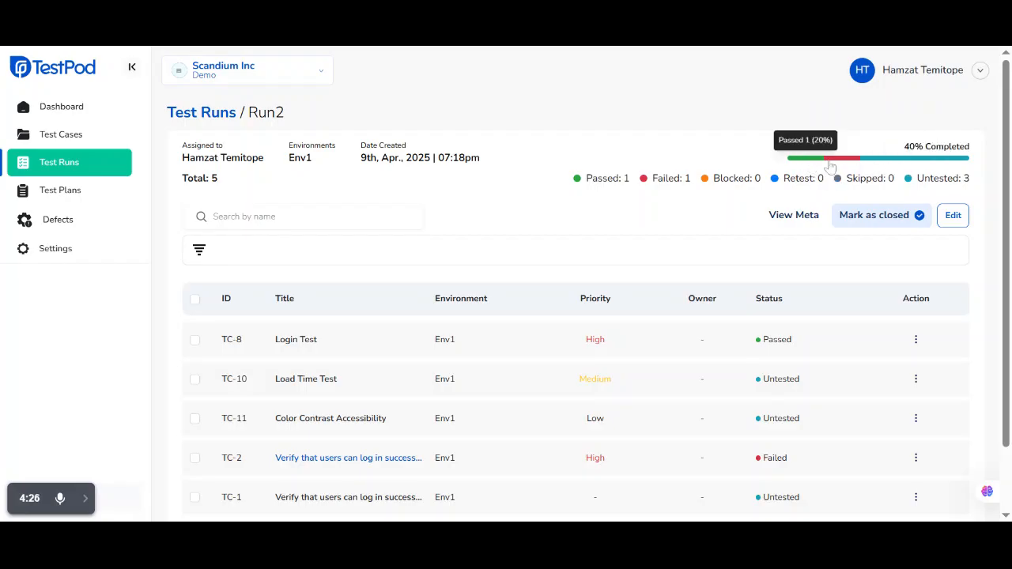
mouse_move(843, 165)
mouse_move(885, 165)
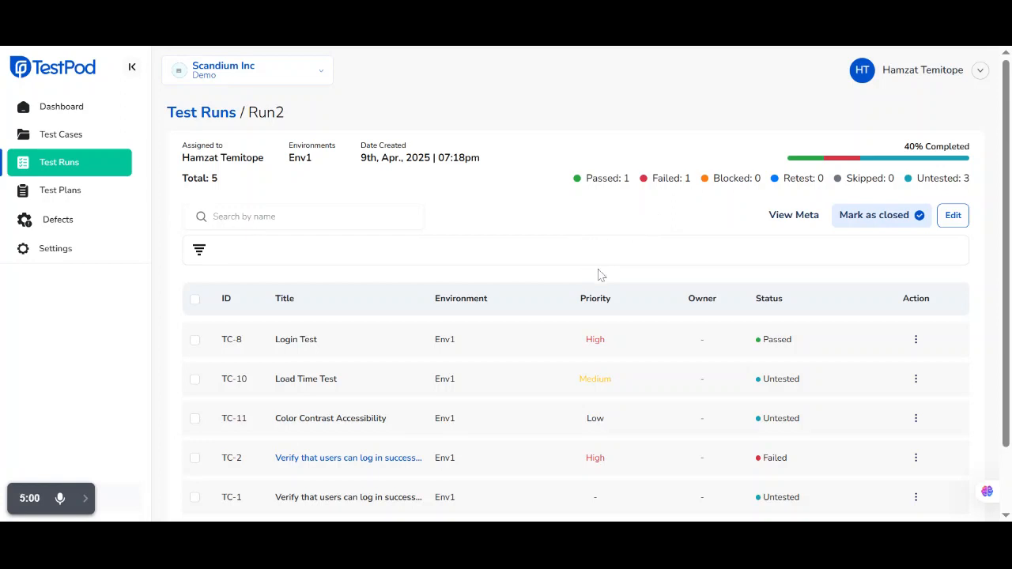
Add a result with status Passed to test case TC-10, Load Time Test
scroll(617, 205, down, 1)
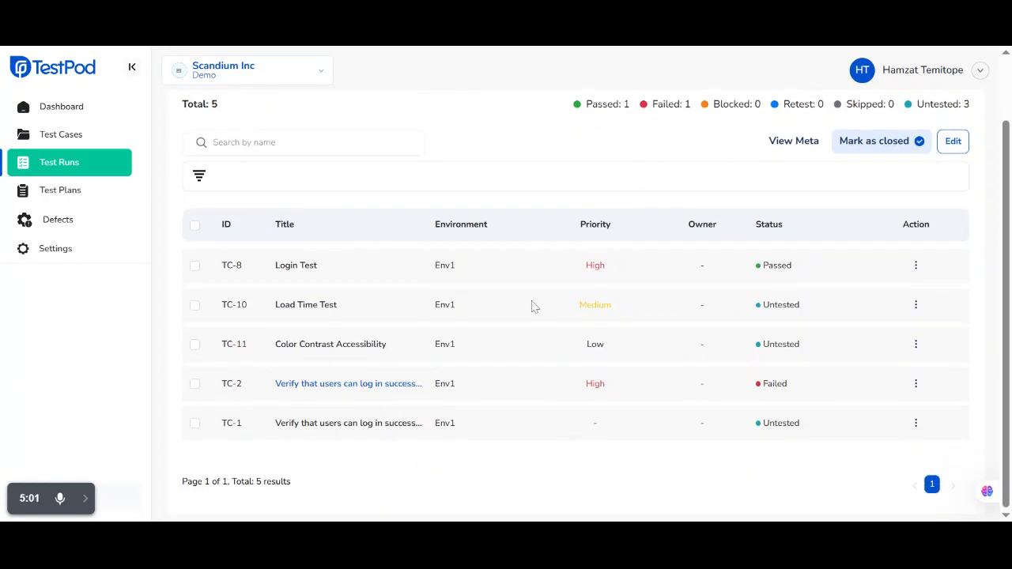
click(916, 306)
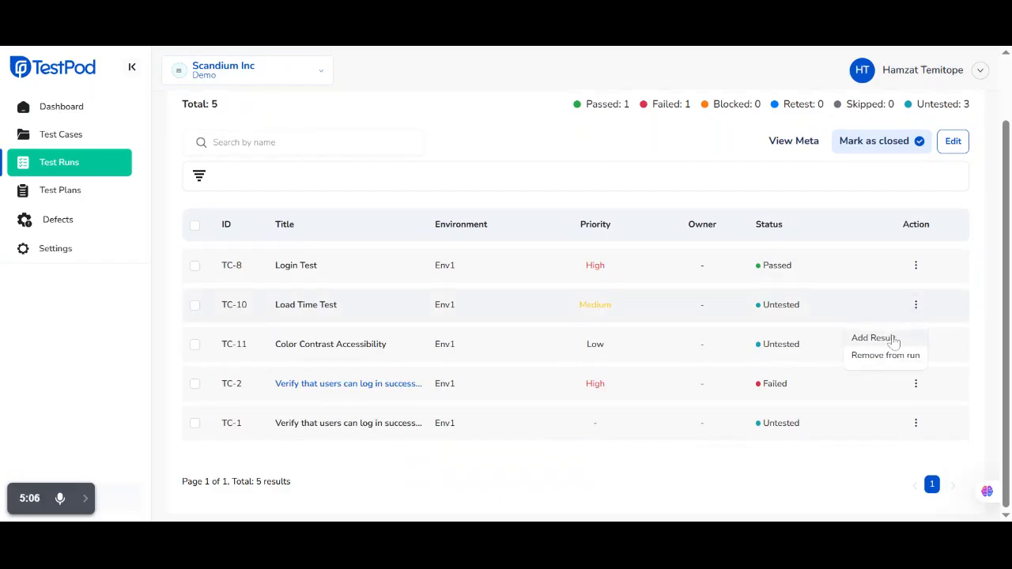
click(887, 339)
click(424, 215)
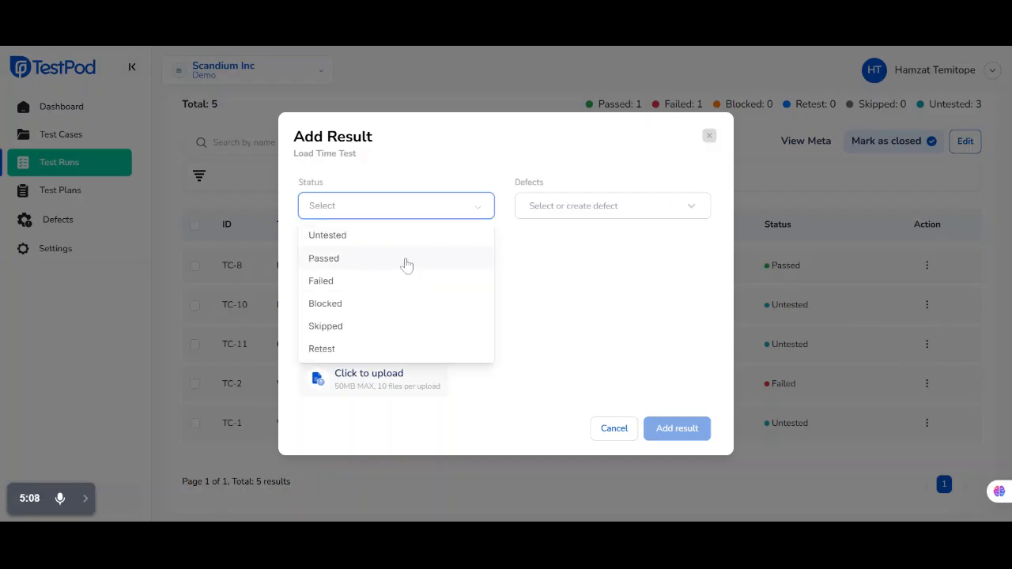
click(407, 259)
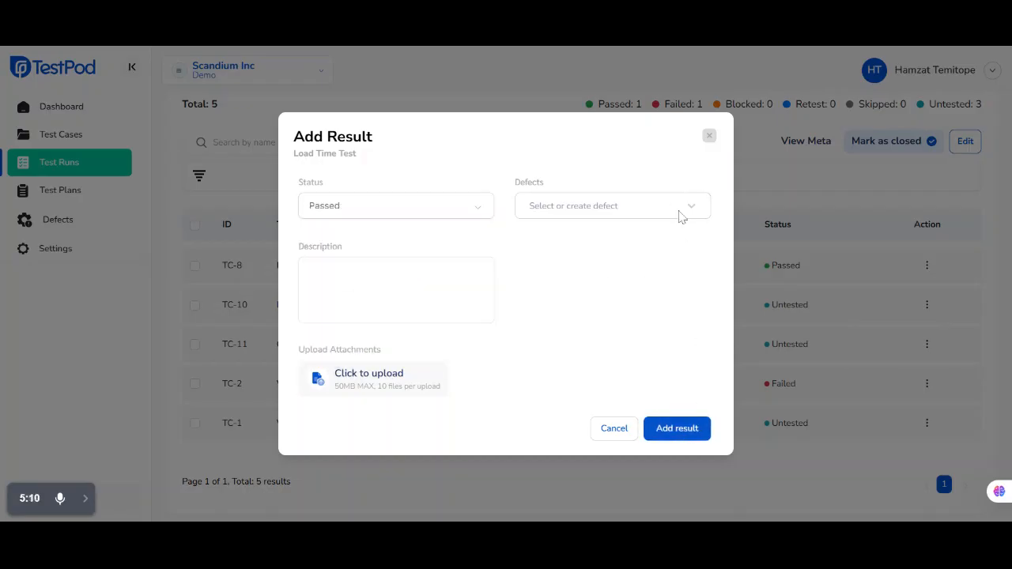
click(672, 433)
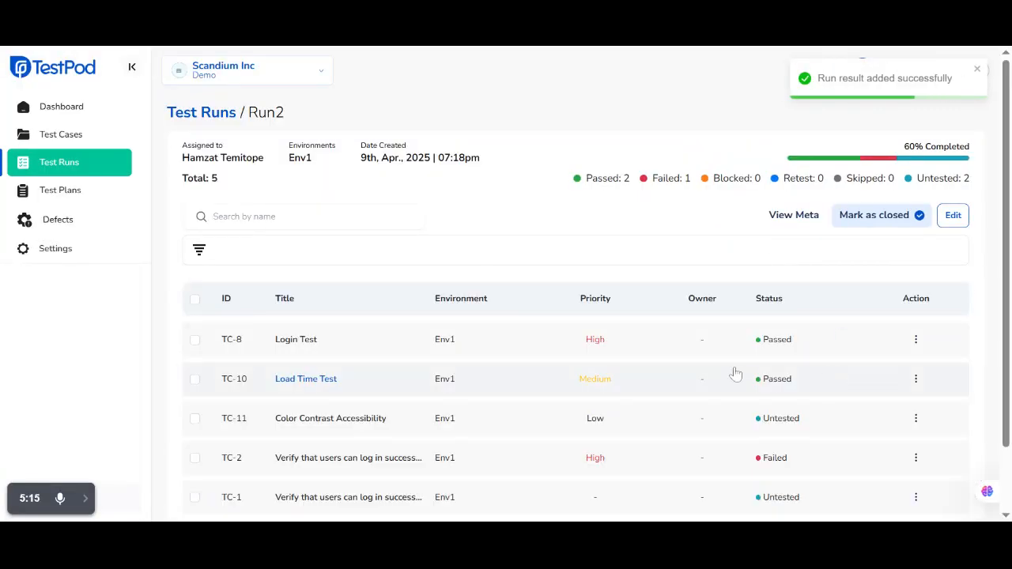
Add a result with status Passed to test case TC-11, Color Contrast Accessibility
scroll(735, 370, down, 2)
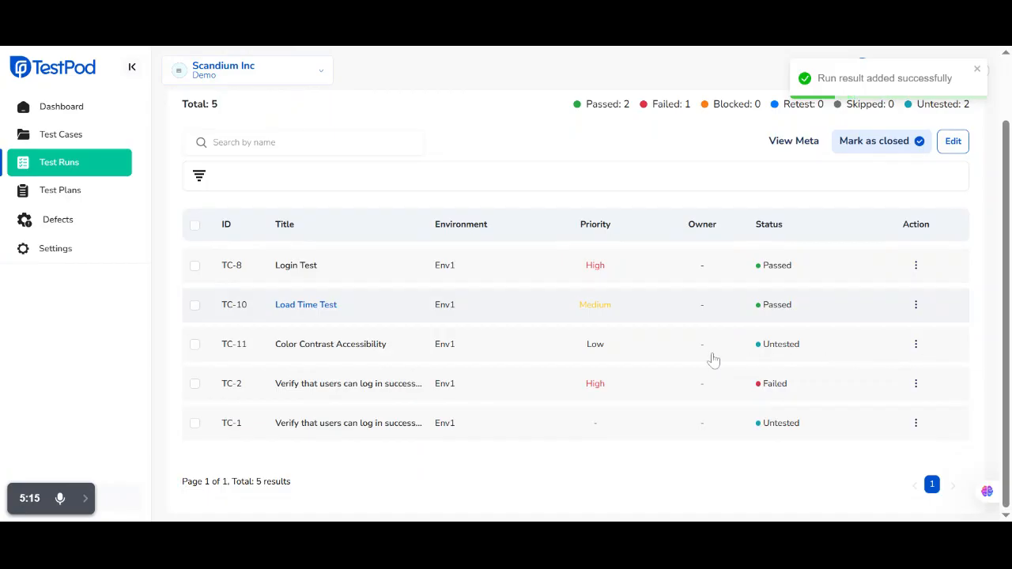
click(915, 344)
click(884, 380)
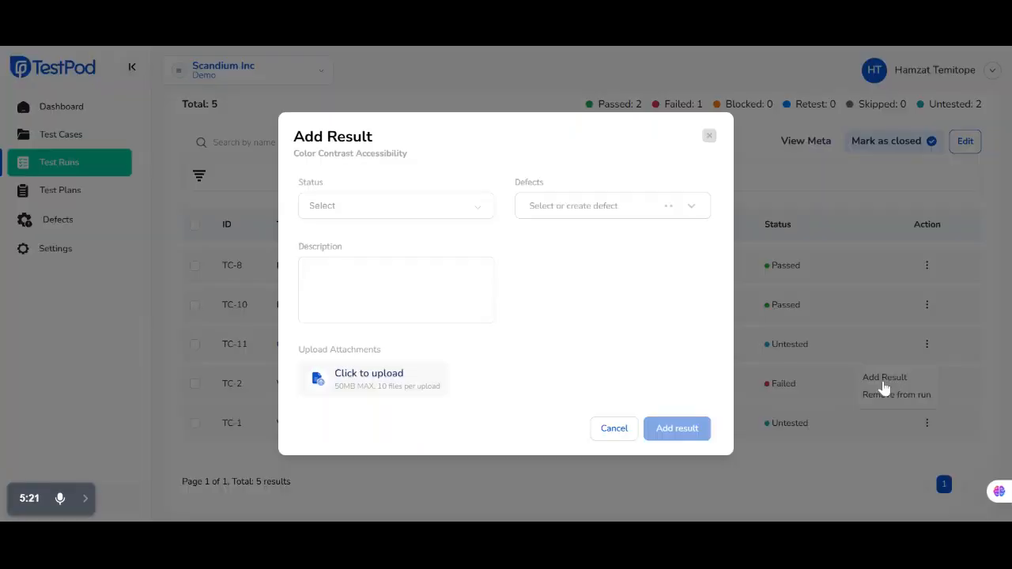
click(393, 217)
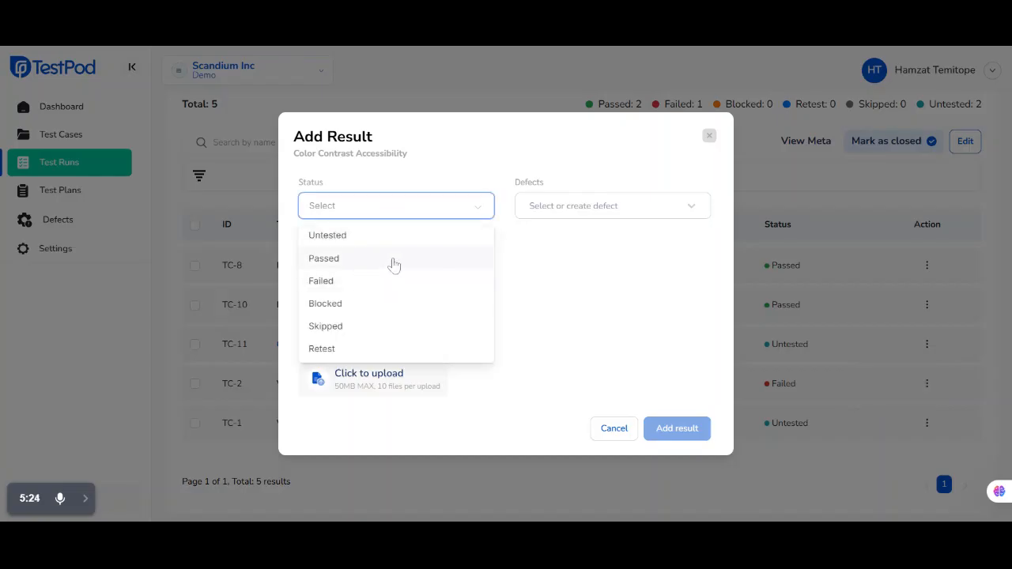
click(391, 263)
click(679, 427)
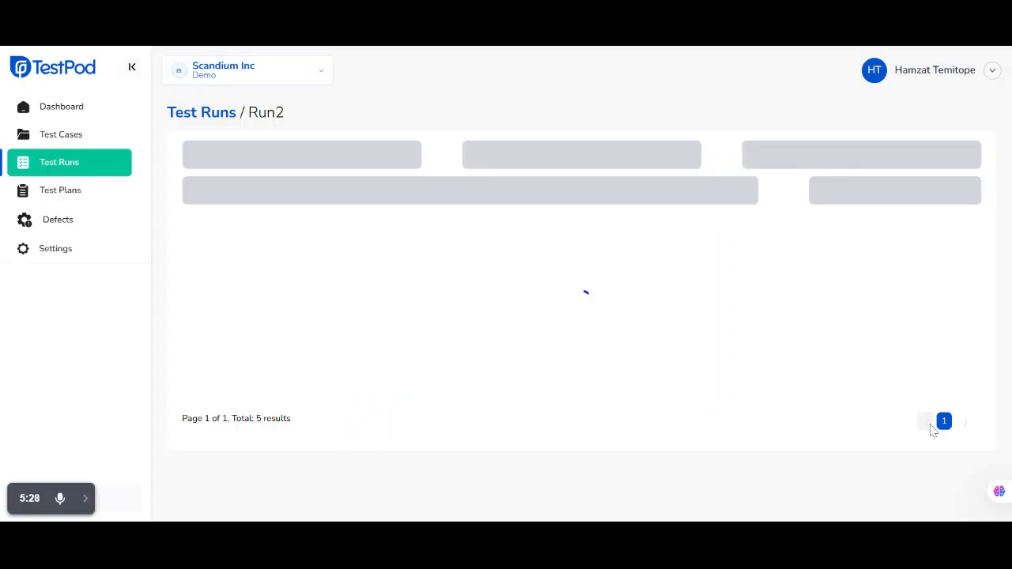
Add a result with status Passed to test case TC-1, Verify that users can log in successfully
scroll(897, 387, down, 1)
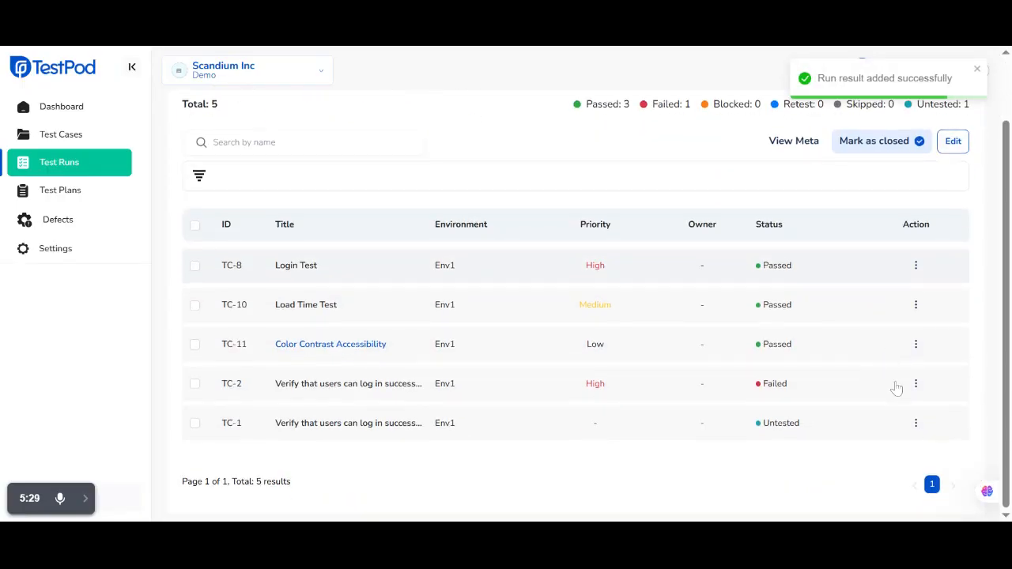
click(915, 423)
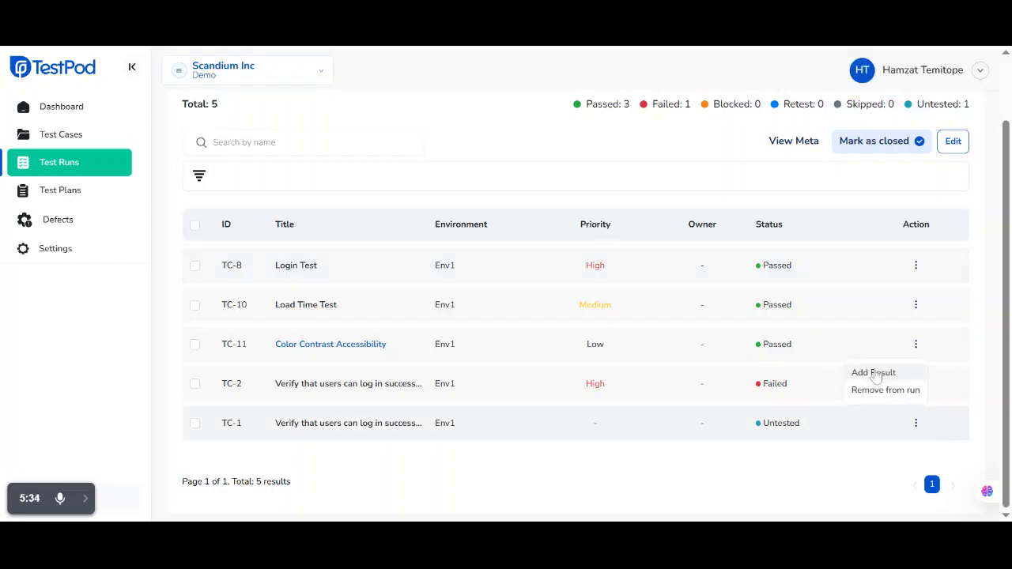
click(874, 373)
click(442, 215)
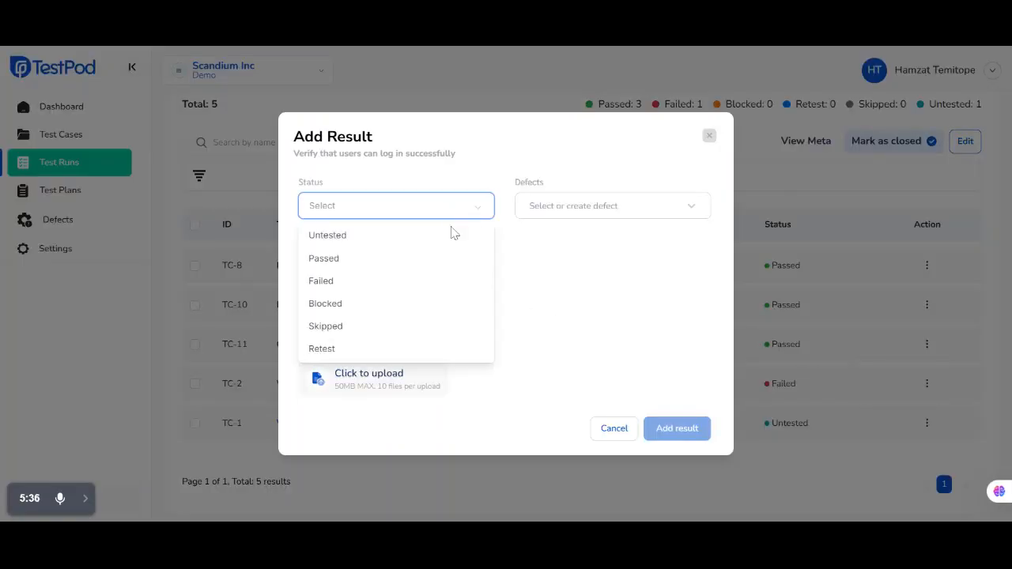
click(412, 259)
click(687, 428)
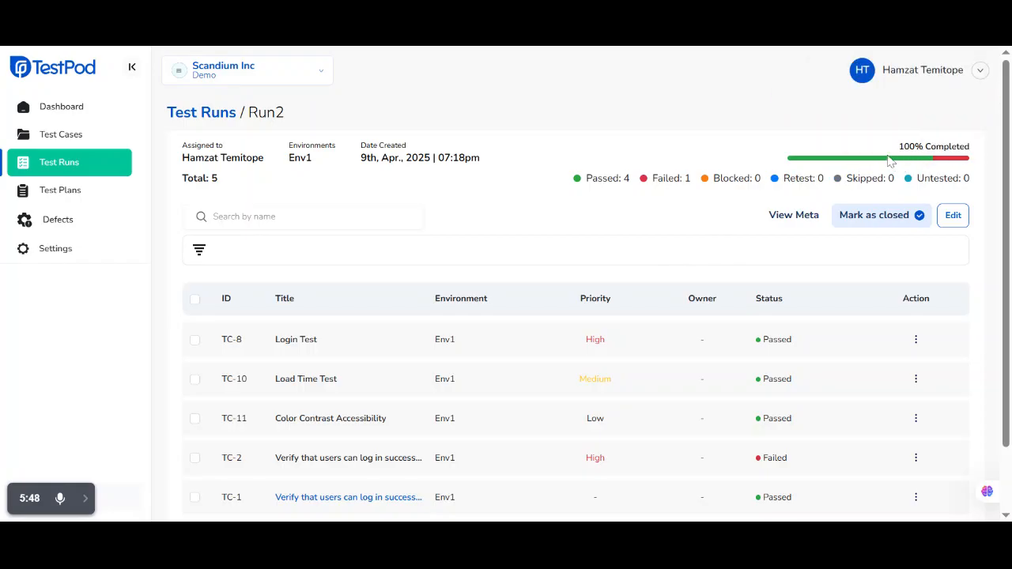
Review Run2's test case statuses and its passed and failed shares, and open the project's test plans
scroll(791, 162, down, 1)
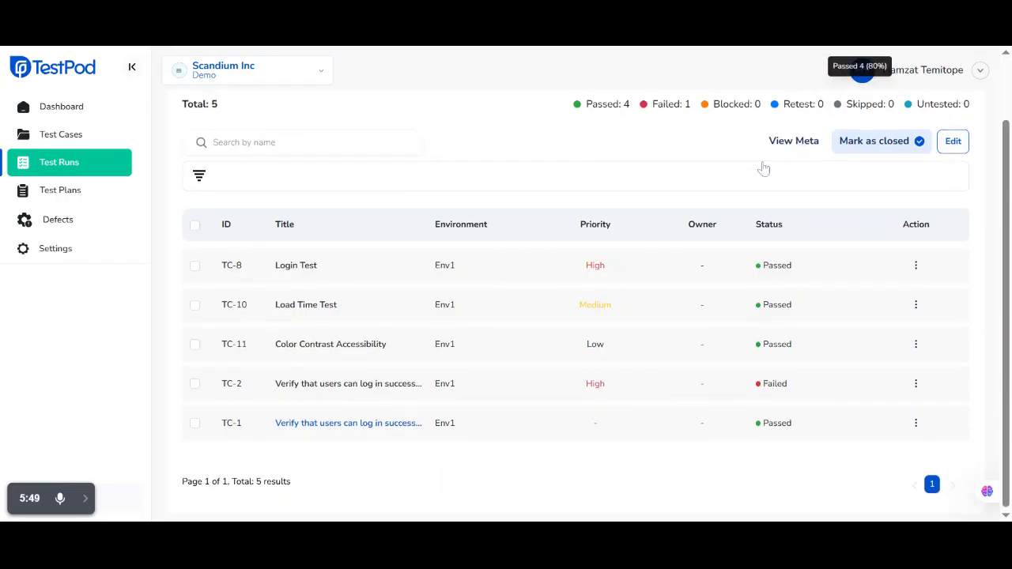
scroll(767, 182, up, 1)
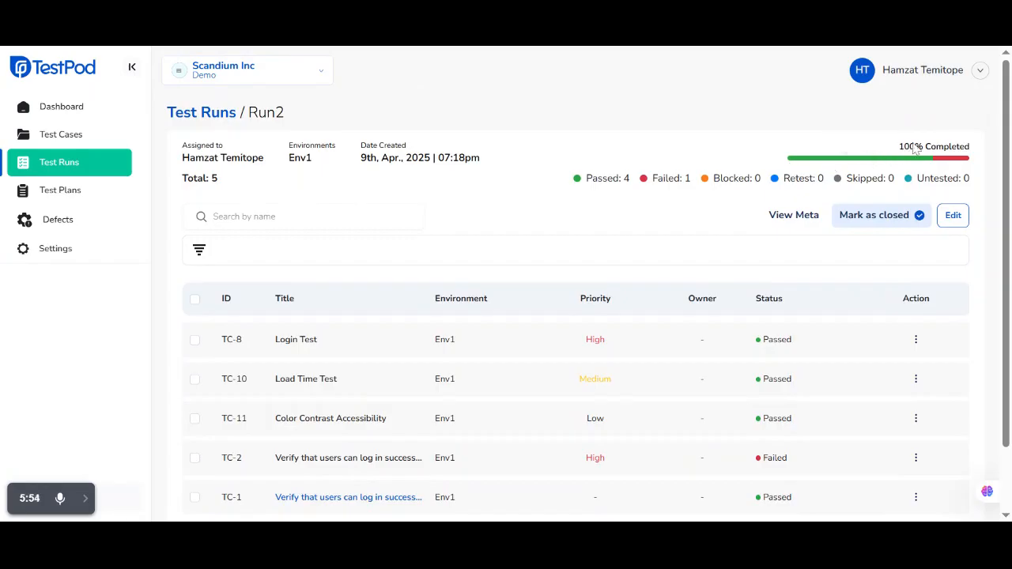
mouse_move(816, 161)
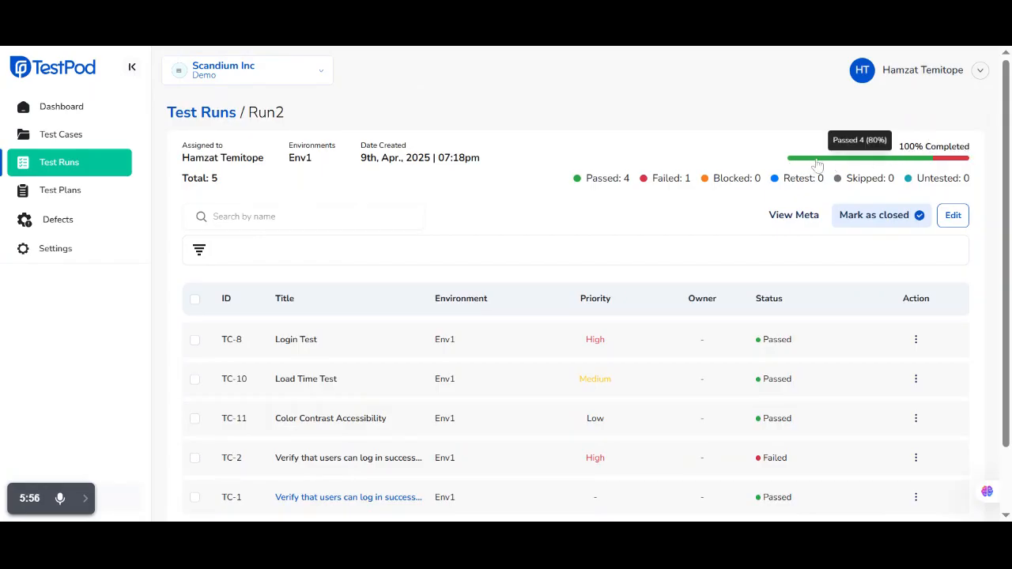
mouse_move(951, 166)
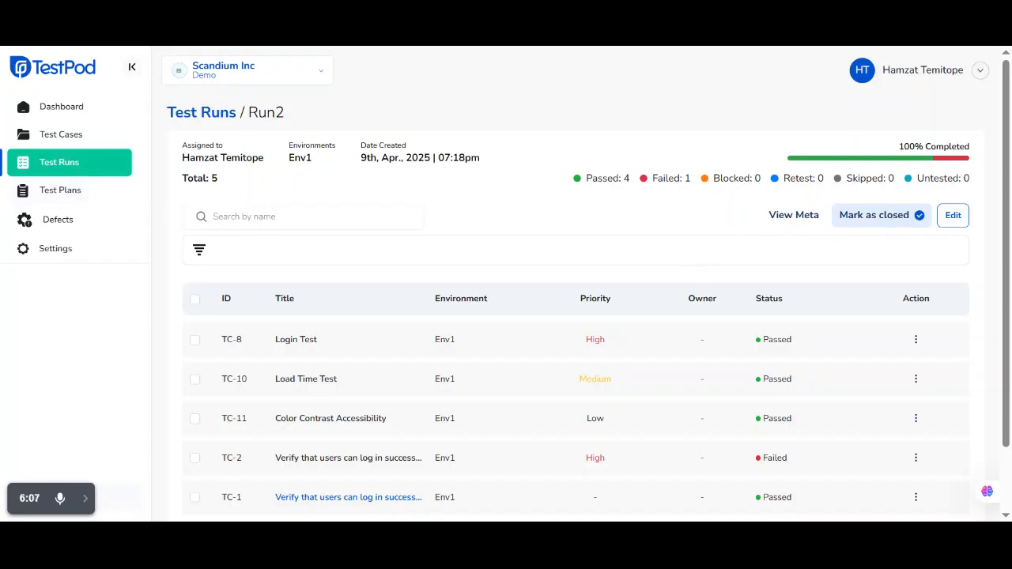
click(73, 196)
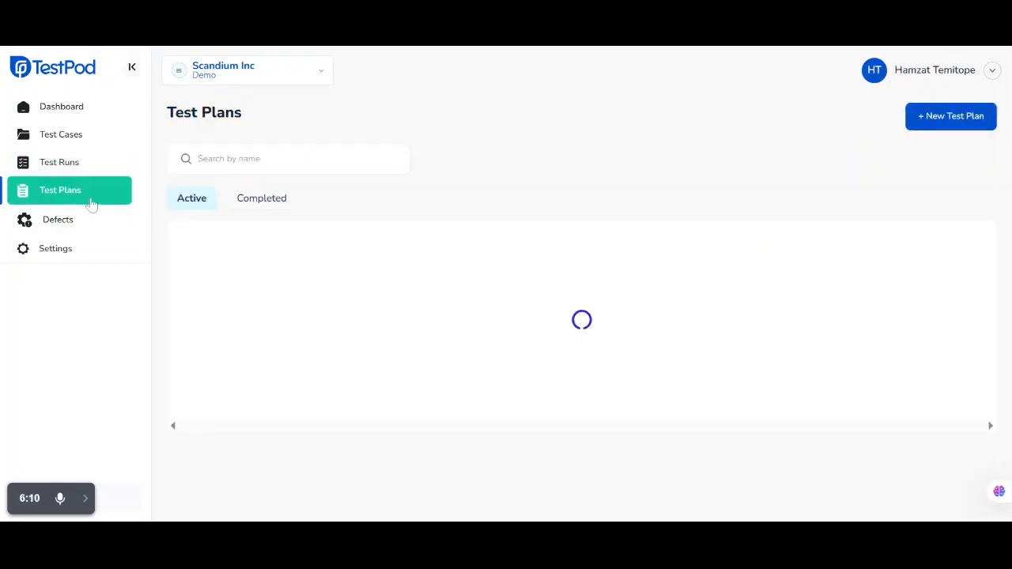